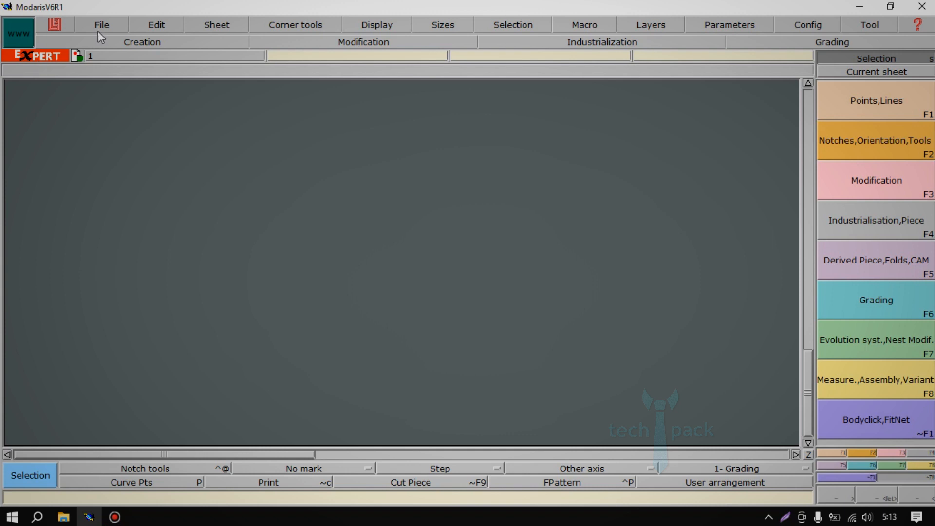
Review the available file, edit, sheet, corner tool, display, size, selection, macro, layer and parameter commands, including the length unit options.
{"action": "left_click", "coordinate": [97, 31]}
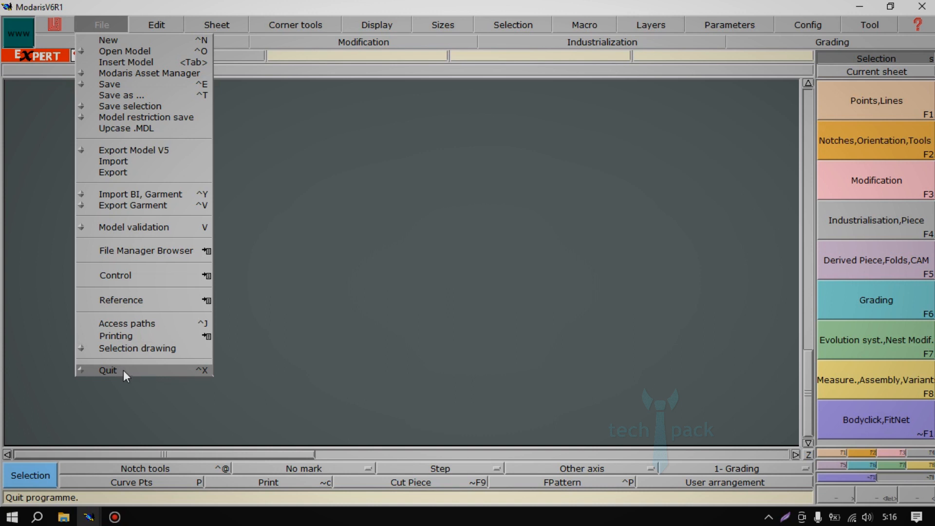
{"action": "left_click", "coordinate": [405, 276]}
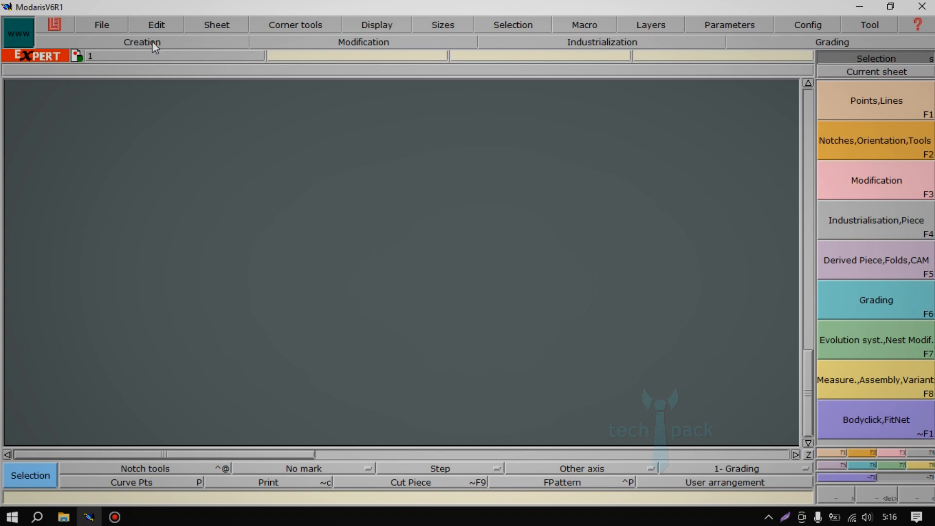
{"action": "left_click", "coordinate": [147, 24]}
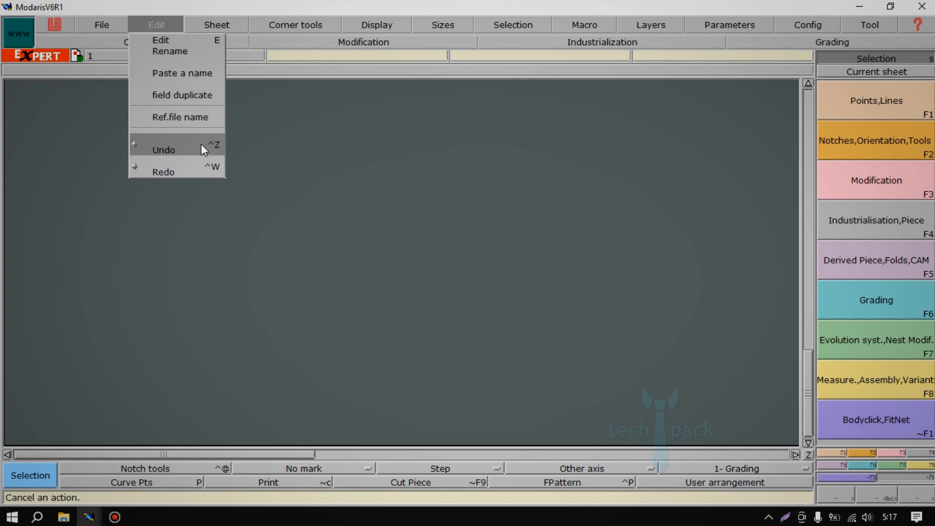
{"action": "left_click", "coordinate": [215, 26]}
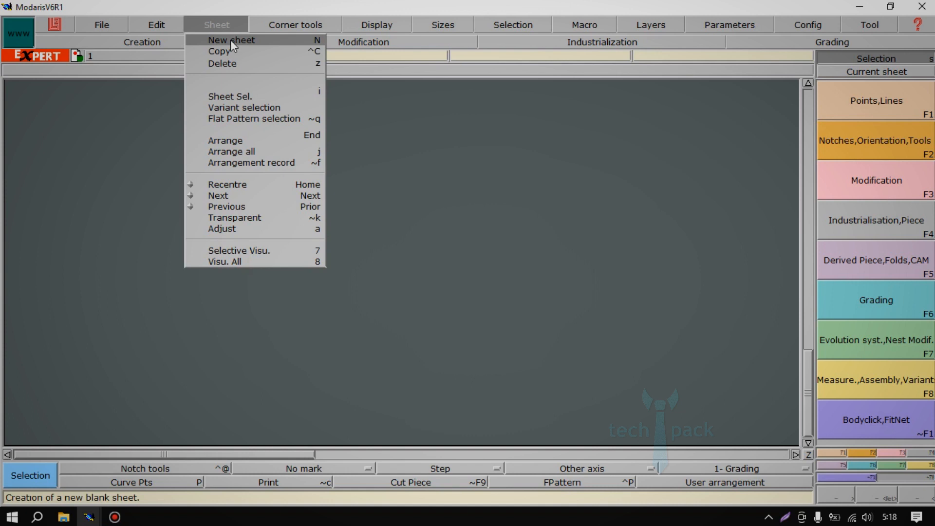
{"action": "left_click", "coordinate": [232, 40]}
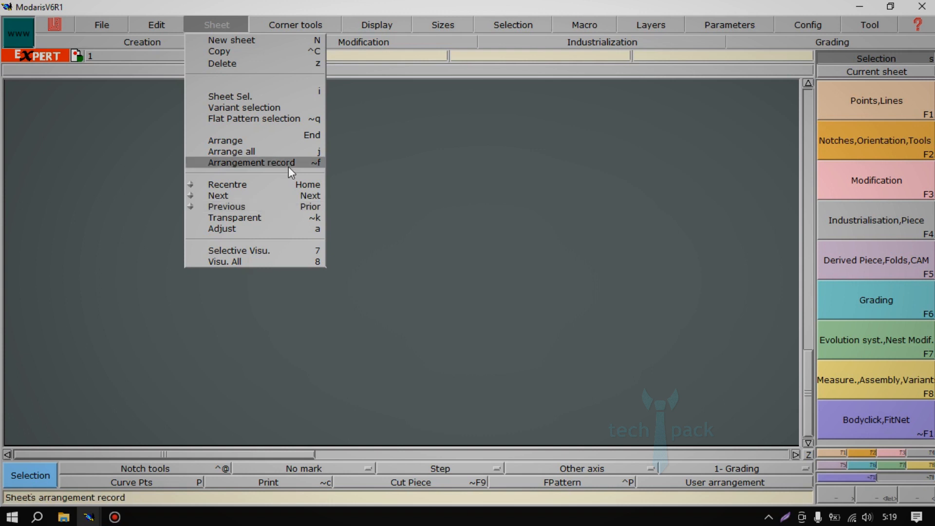
{"action": "mouse_move", "coordinate": [323, 25]}
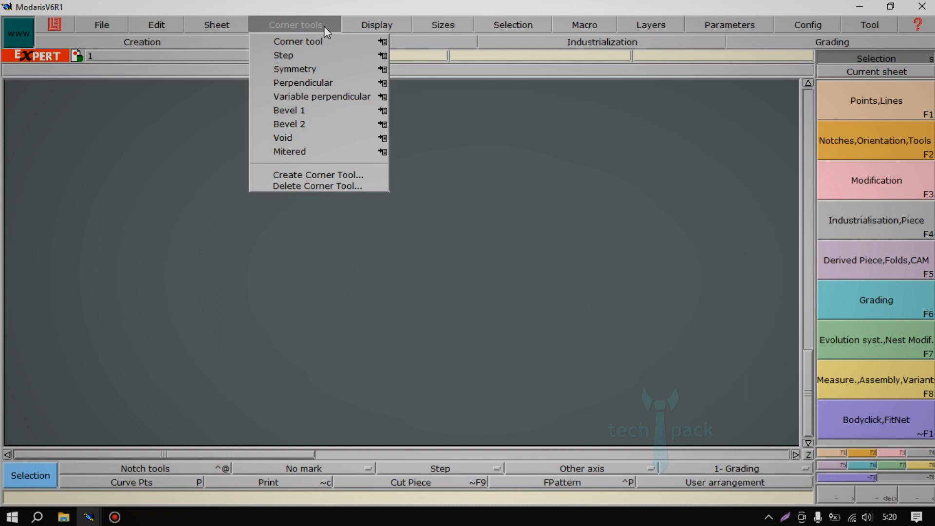
{"action": "mouse_move", "coordinate": [385, 44]}
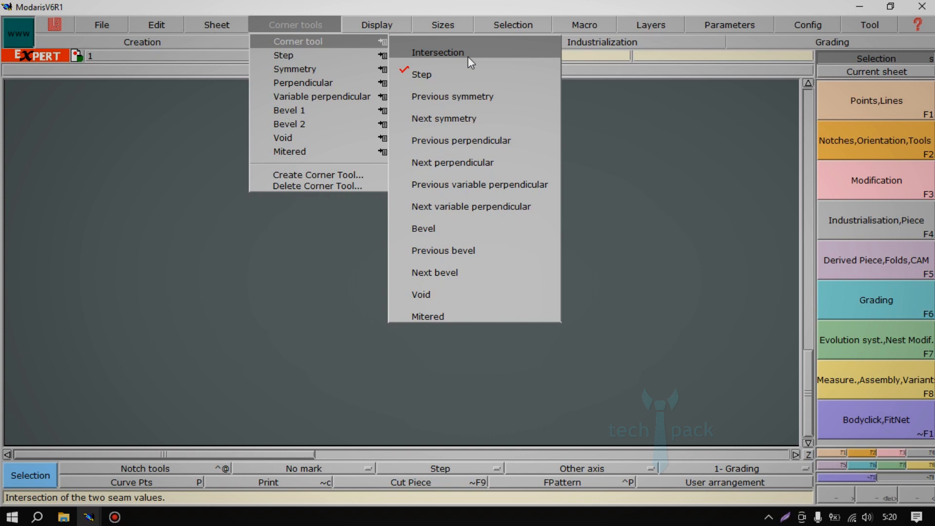
{"action": "left_click", "coordinate": [357, 22]}
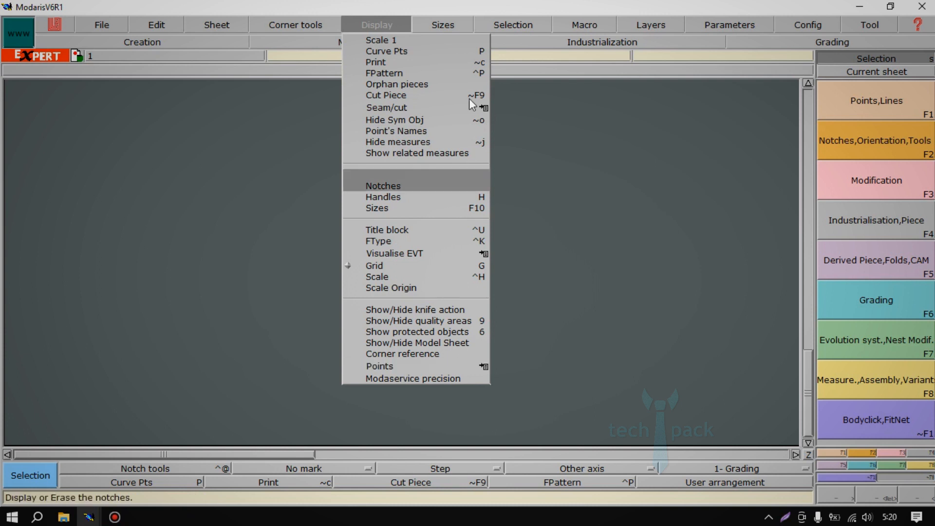
{"action": "mouse_move", "coordinate": [450, 23]}
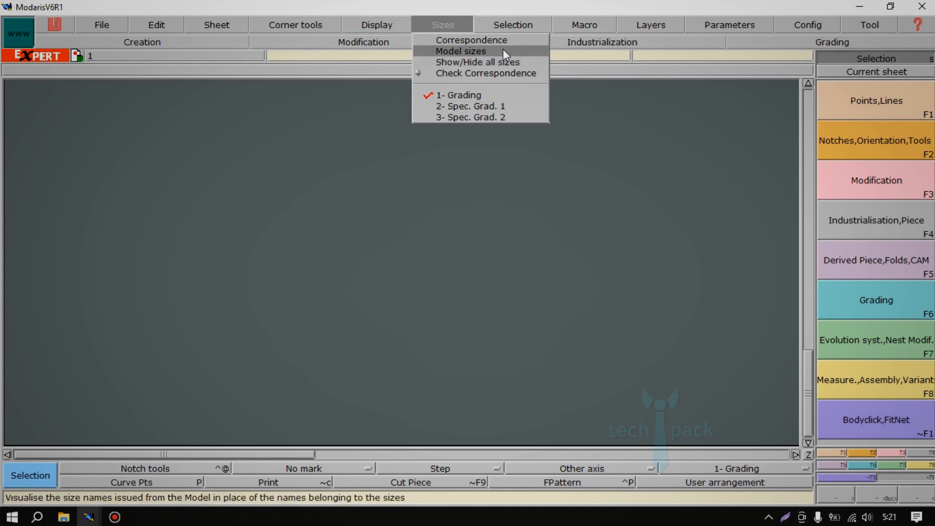
{"action": "mouse_move", "coordinate": [509, 19]}
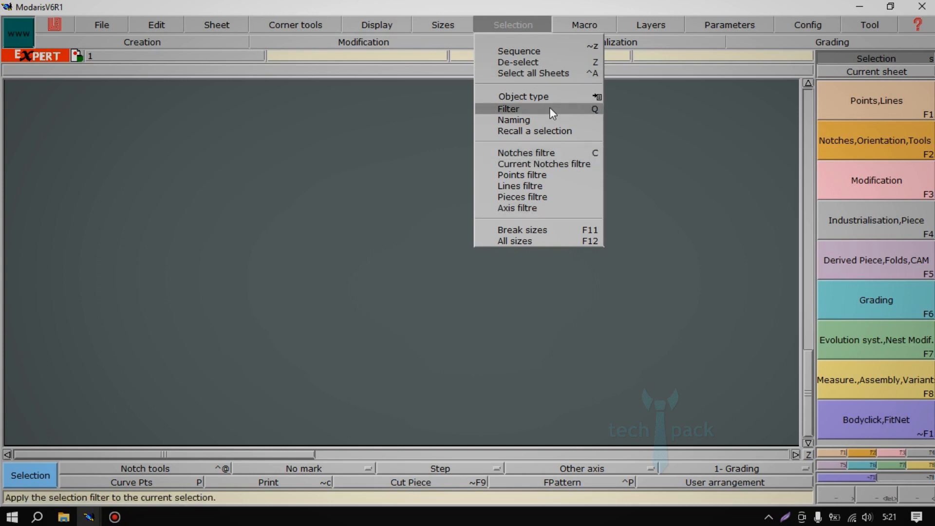
{"action": "mouse_move", "coordinate": [580, 22]}
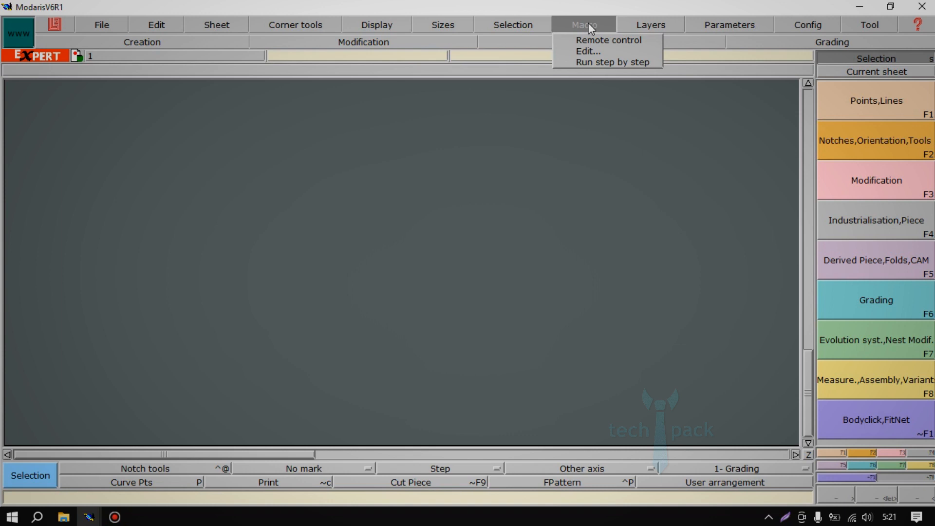
{"action": "mouse_move", "coordinate": [658, 24]}
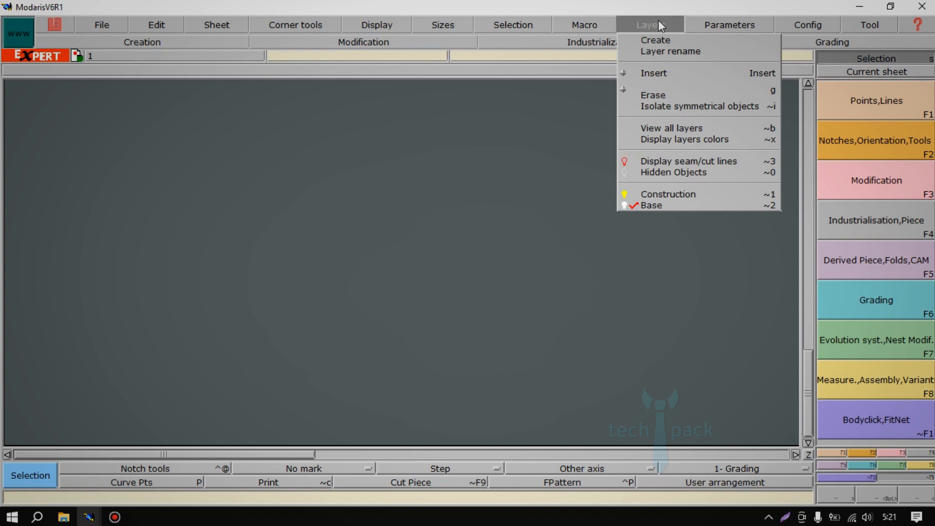
{"action": "mouse_move", "coordinate": [722, 27]}
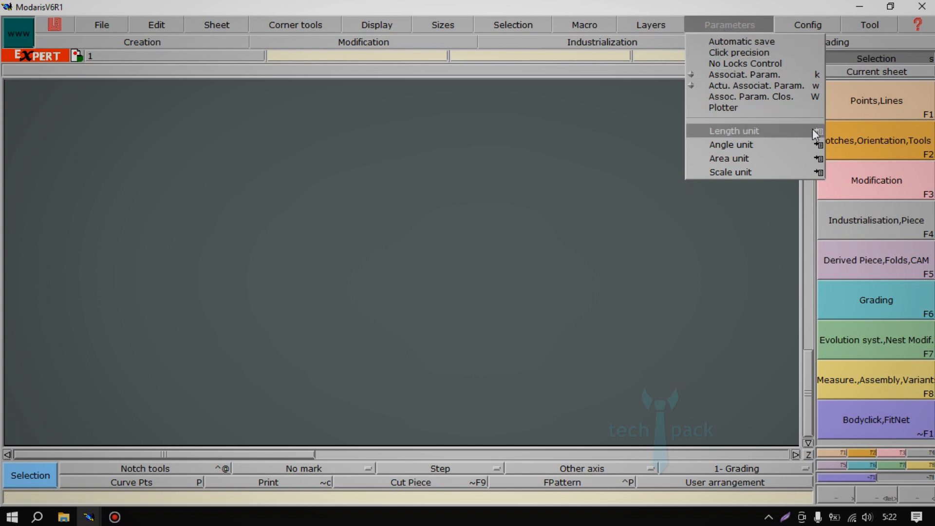
{"action": "left_click", "coordinate": [818, 131]}
{"action": "left_click", "coordinate": [735, 22]}
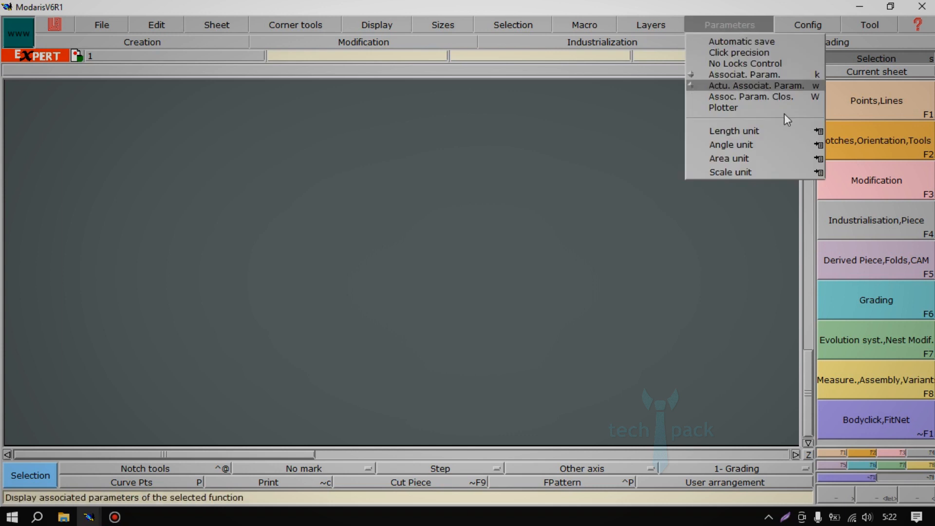
{"action": "left_click", "coordinate": [825, 135]}
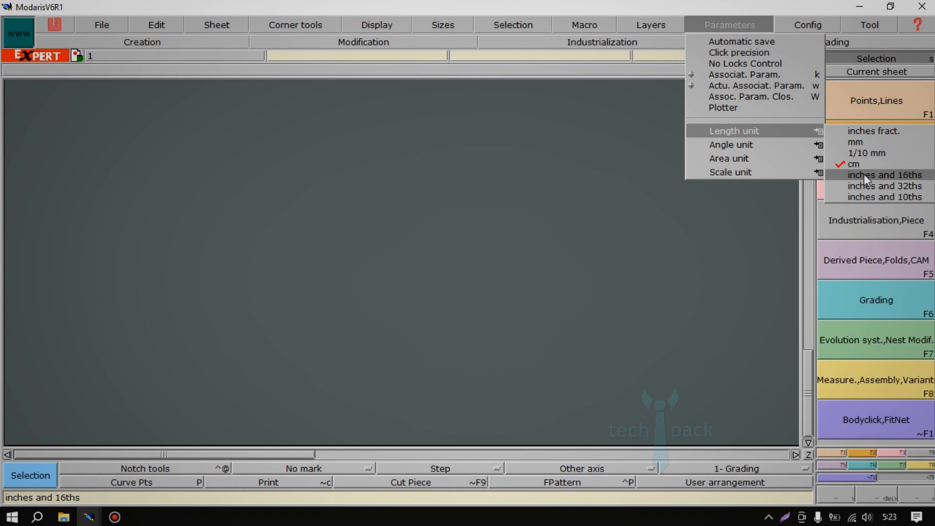
Set the automatic save delay to 100.
{"action": "left_click", "coordinate": [779, 44]}
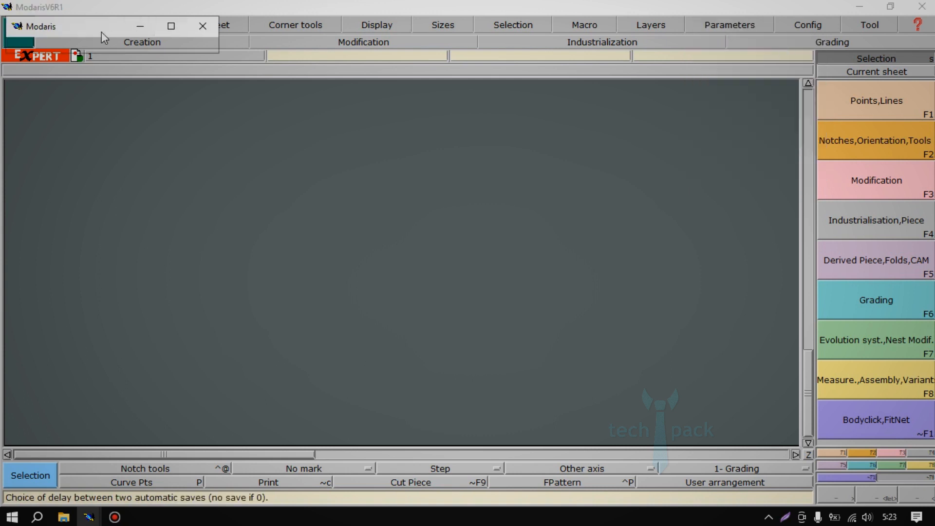
{"action": "left_click_drag", "start_coordinate": [94, 36], "coordinate": [154, 153]}
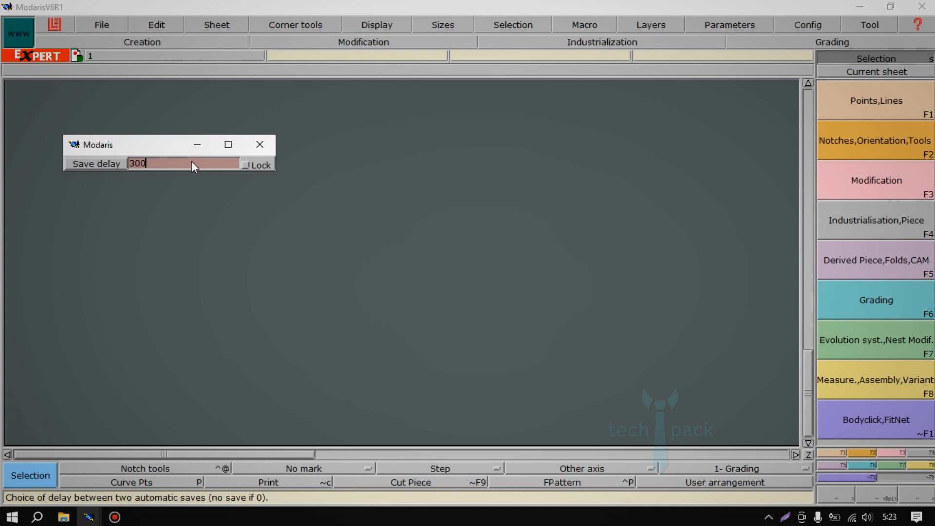
{"action": "key", "text": "BackSpace"}
{"action": "key", "text": "BackSpace"}
{"action": "key", "text": "BackSpace"}
{"action": "type", "text": "100"}
{"action": "key", "text": "Return"}
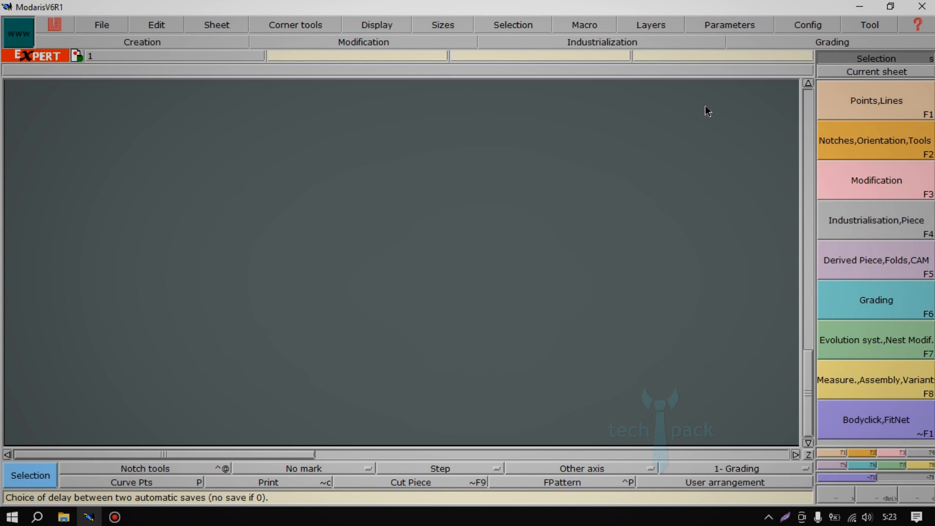
{"action": "left_click", "coordinate": [726, 26]}
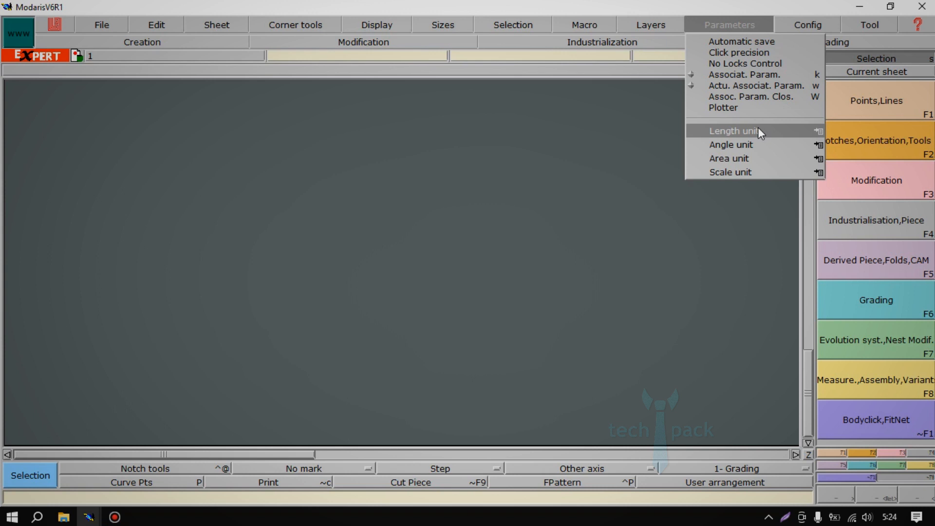
{"action": "mouse_move", "coordinate": [774, 130]}
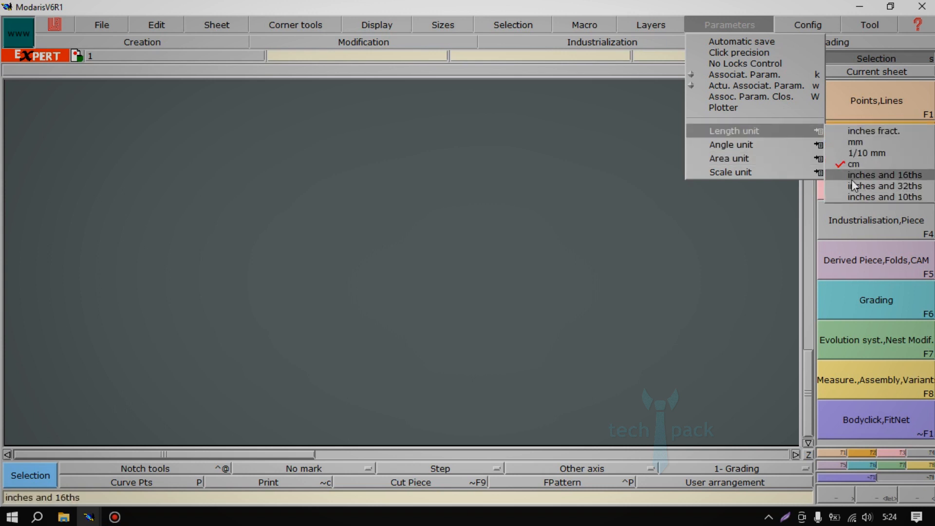
{"action": "mouse_move", "coordinate": [819, 22]}
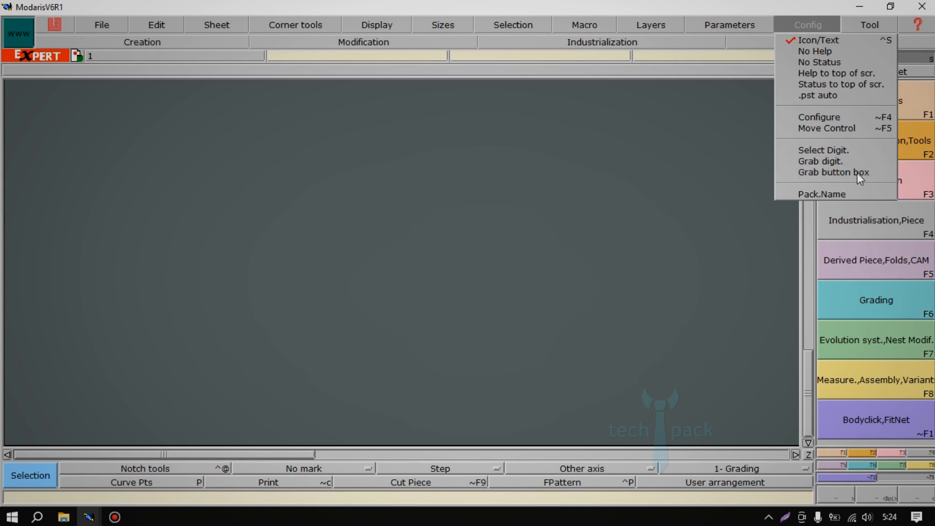
{"action": "left_click", "coordinate": [881, 24]}
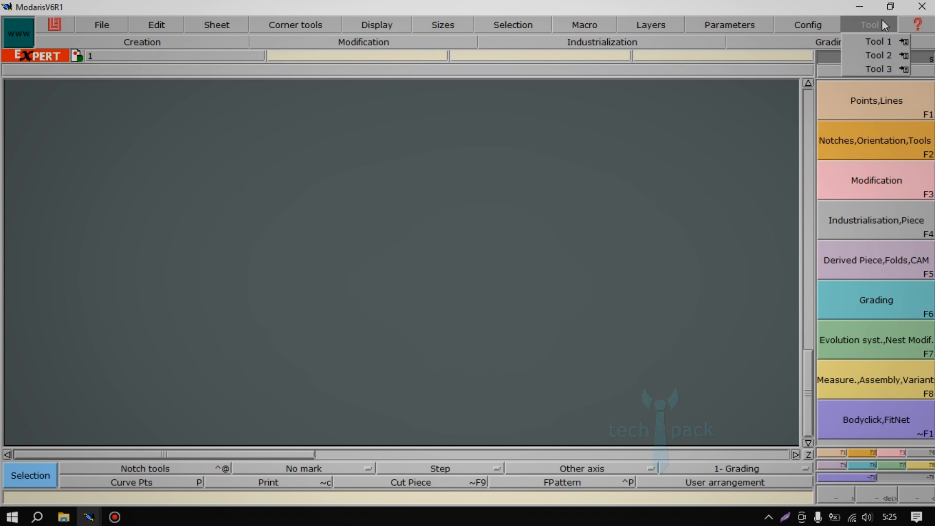
{"action": "left_click", "coordinate": [496, 42]}
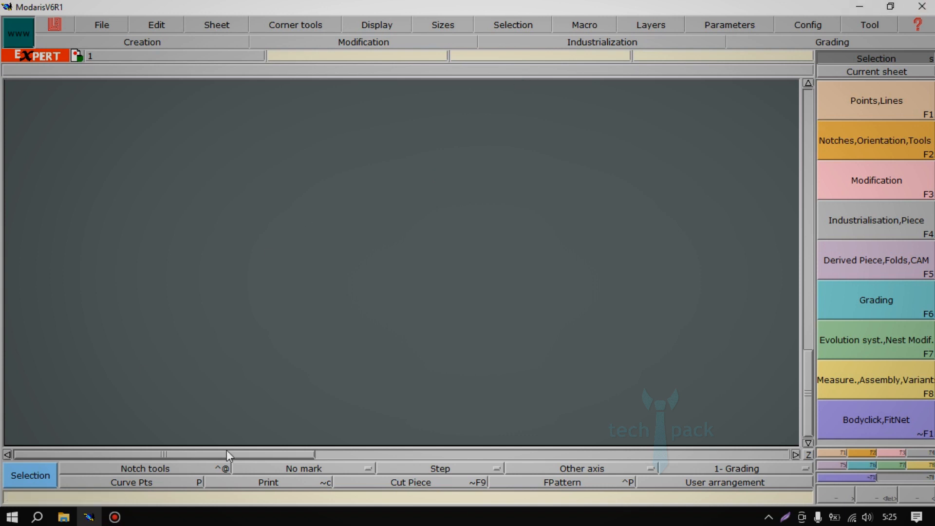
Choose the narrow rectangular notch shape as the notch tool and toggle the curve points display twice.
{"action": "left_click", "coordinate": [171, 469]}
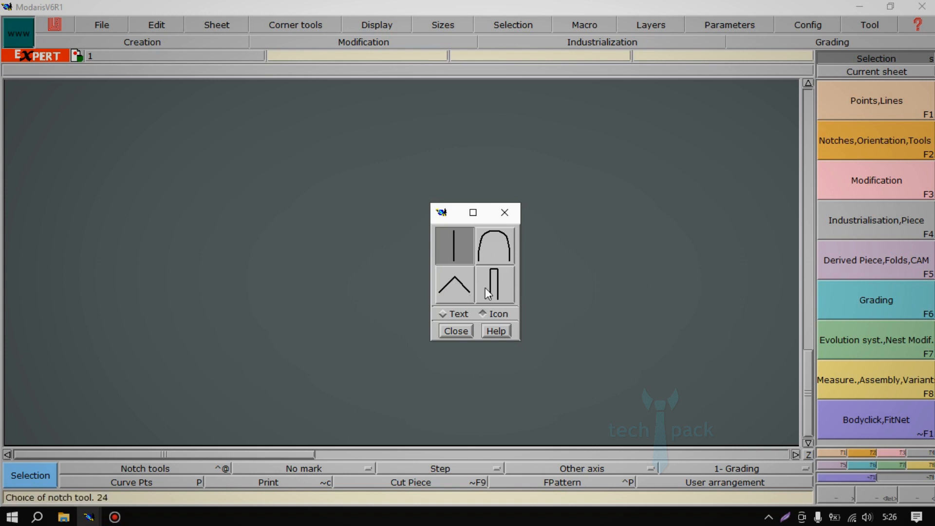
{"action": "left_click", "coordinate": [500, 290]}
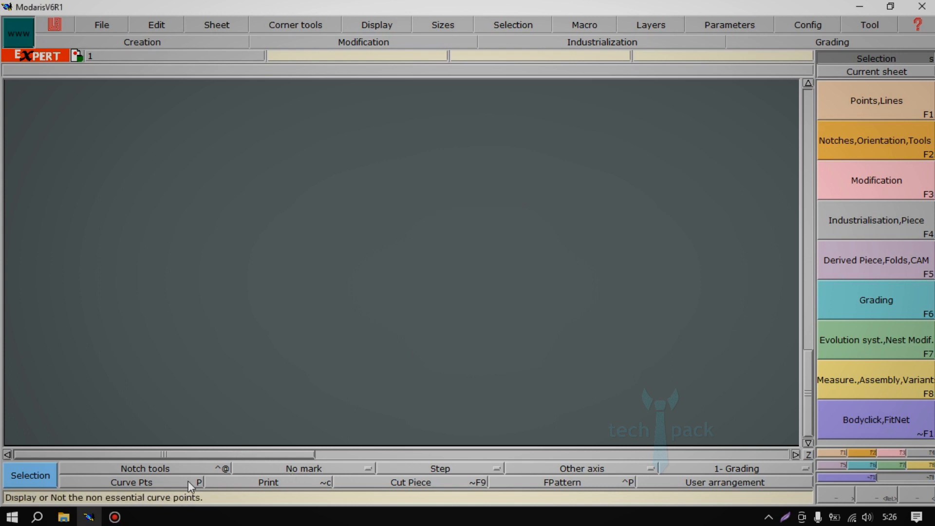
{"action": "left_click", "coordinate": [175, 483]}
{"action": "left_click", "coordinate": [175, 483]}
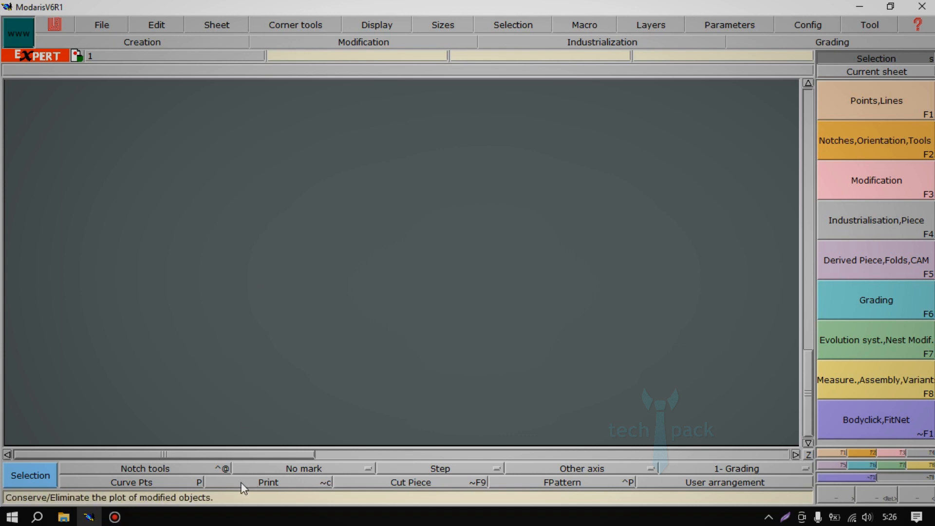
Open the model file WPX2207.mdl from the DOCUMENT folder and display the title blocks of its pieces.
{"action": "left_click", "coordinate": [99, 23]}
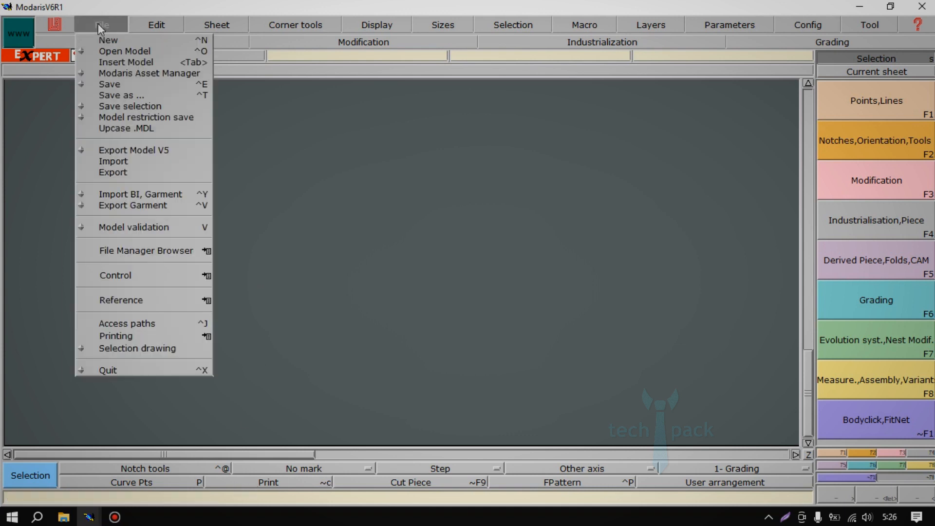
{"action": "left_click", "coordinate": [118, 50]}
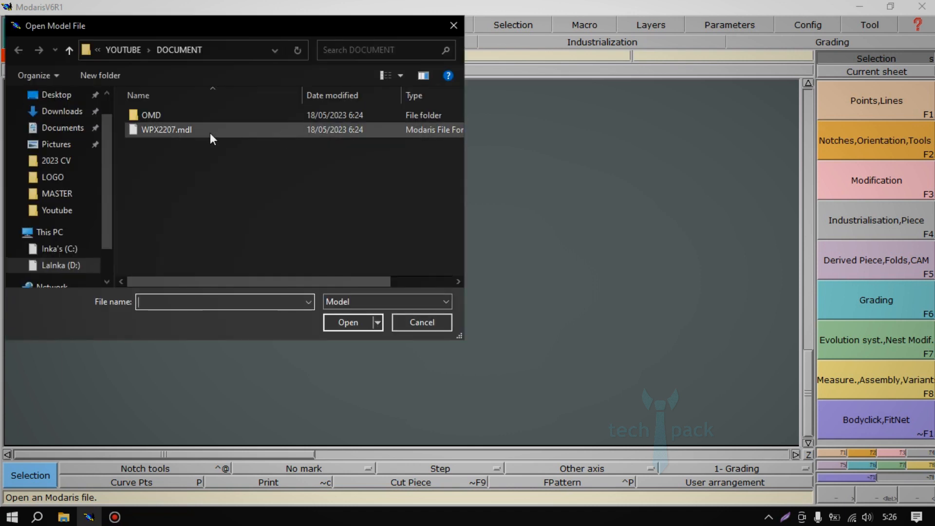
{"action": "left_click", "coordinate": [209, 133]}
{"action": "left_click", "coordinate": [348, 323]}
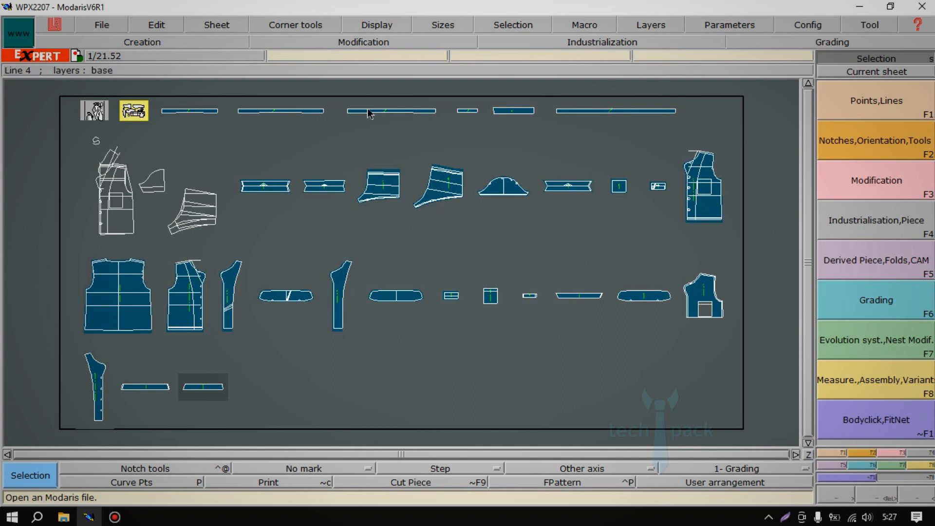
{"action": "left_click", "coordinate": [375, 27]}
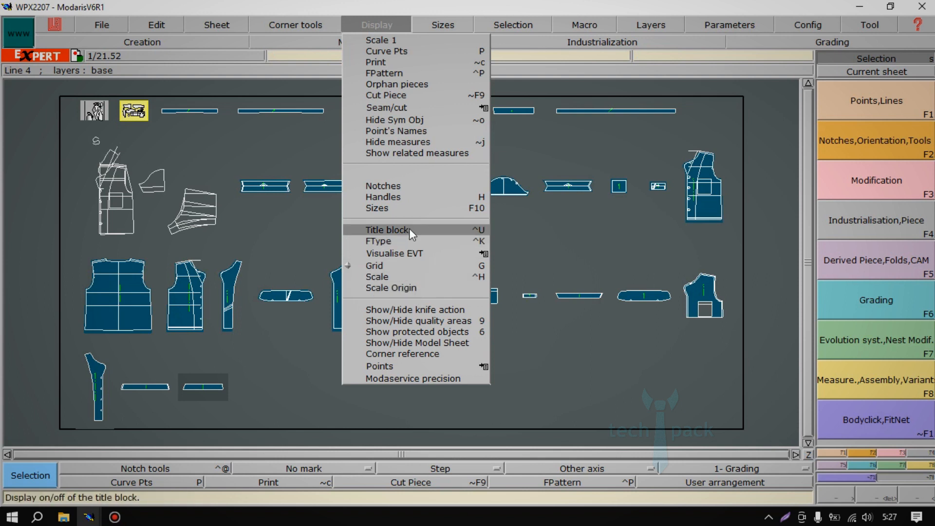
{"action": "left_click", "coordinate": [480, 232]}
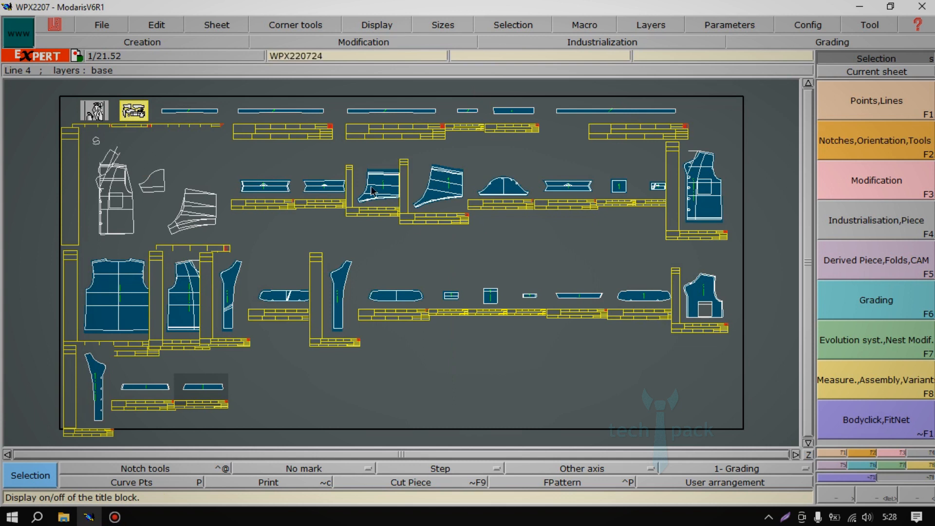
Recentre the view on the current LEG OPNG sheet, WPX220728.
{"action": "left_click", "coordinate": [216, 25]}
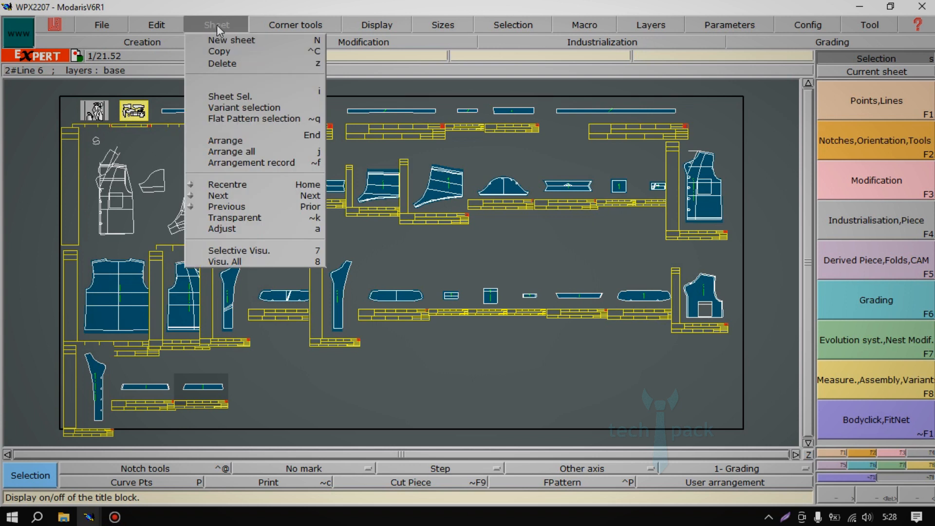
{"action": "left_click", "coordinate": [246, 188]}
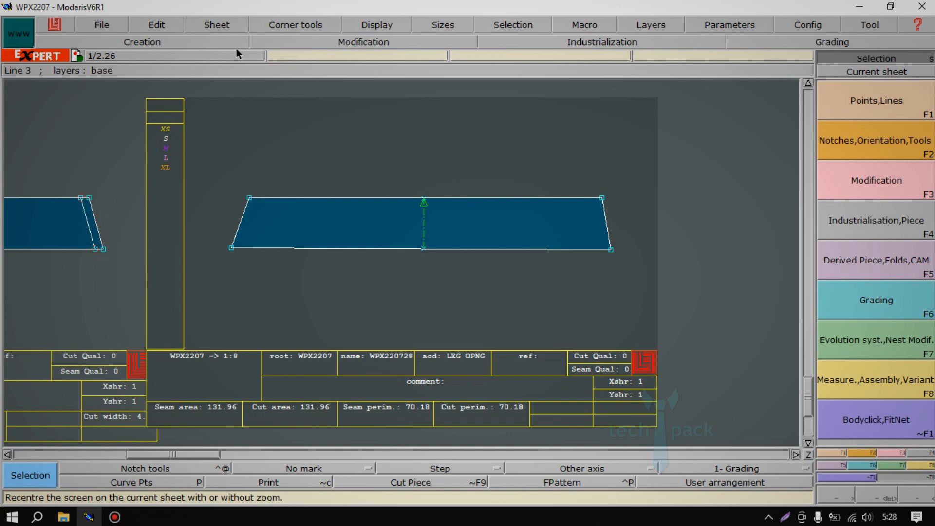
{"action": "left_click", "coordinate": [222, 27]}
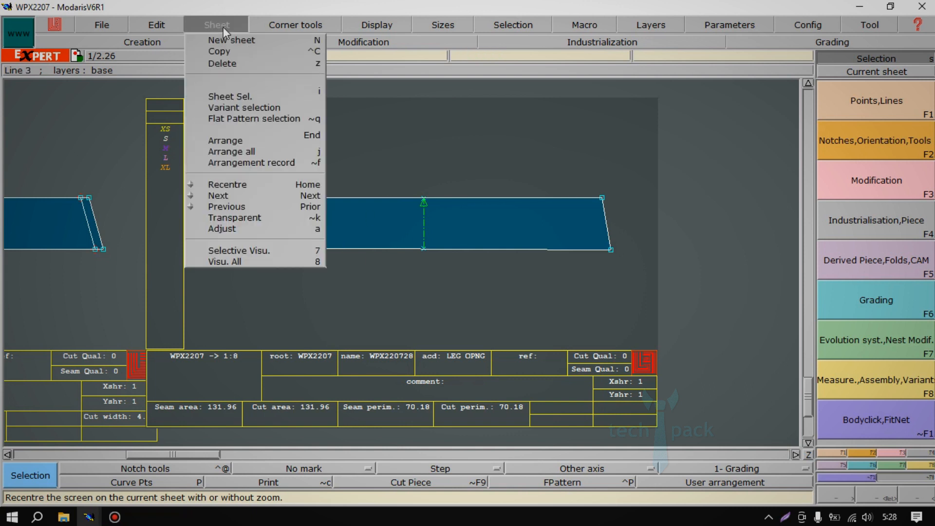
{"action": "left_click", "coordinate": [253, 185]}
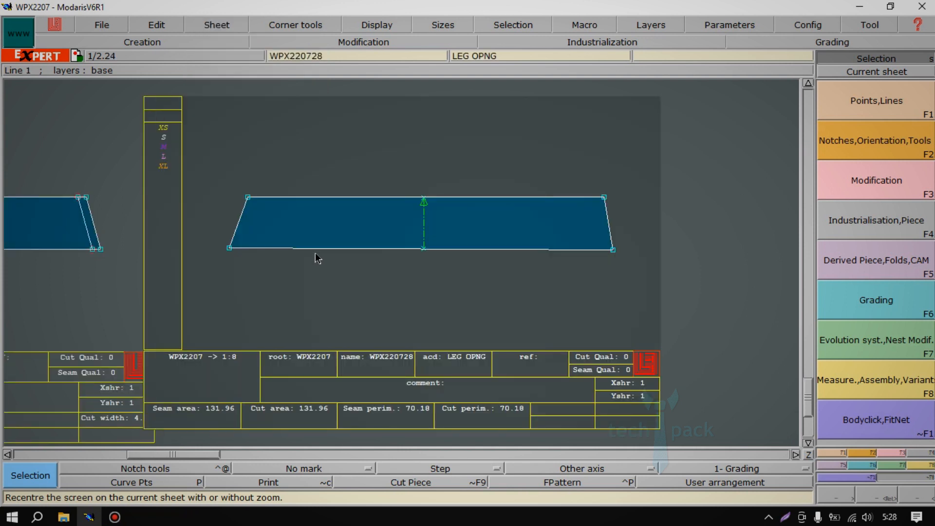
Arrange all sheets on the desk and recentre the view on the X2 SHELL BACK sheet, WPX220724.
{"action": "key", "text": "j"}
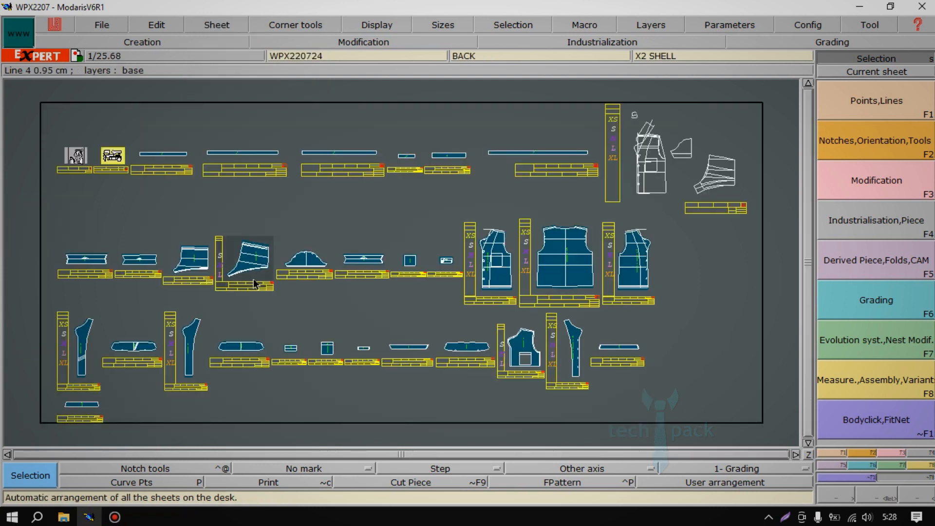
{"action": "left_click", "coordinate": [253, 284]}
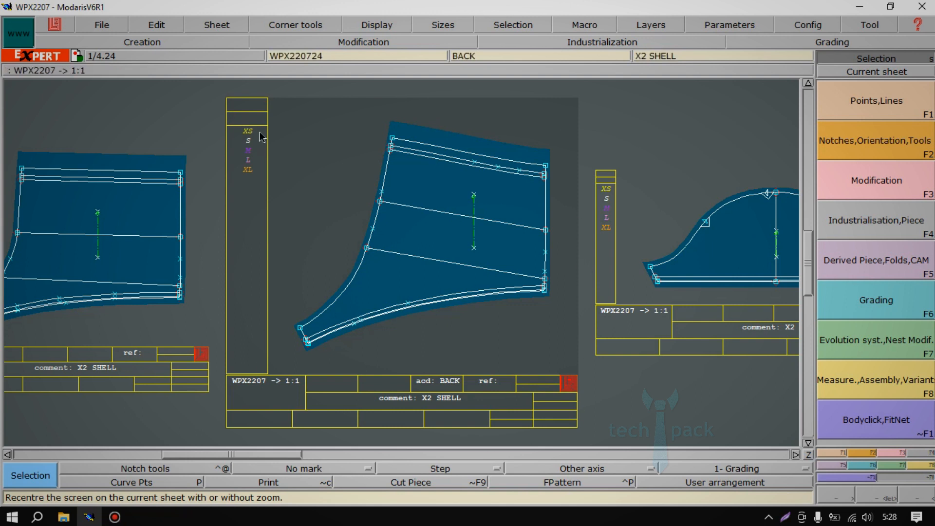
{"action": "left_click", "coordinate": [225, 25]}
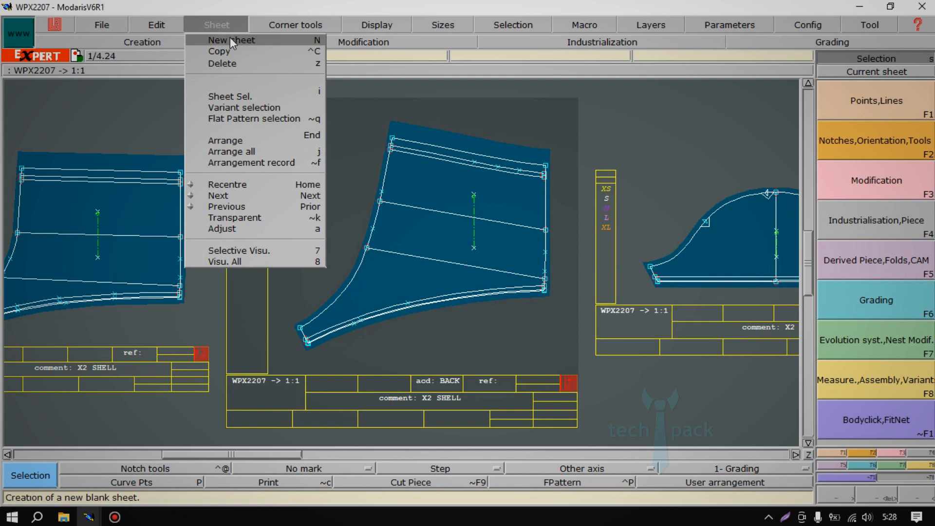
{"action": "left_click", "coordinate": [274, 310]}
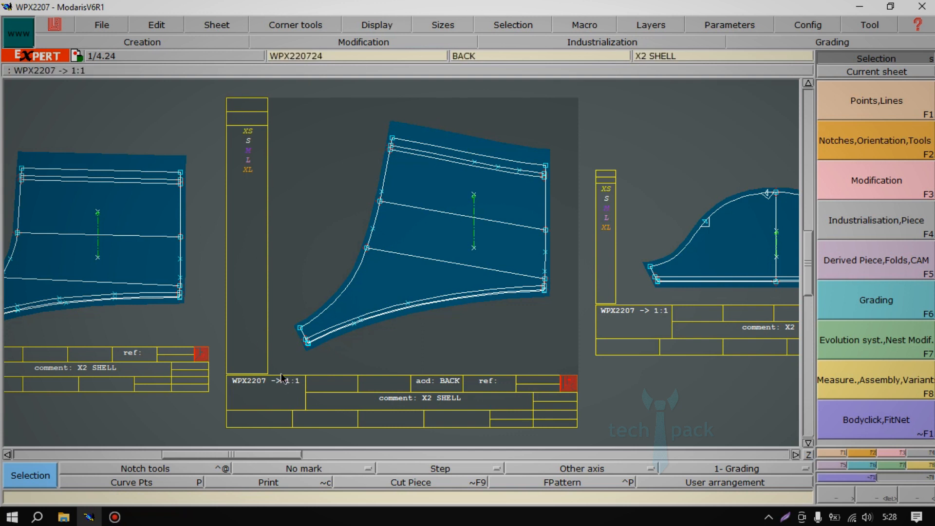
Hide the title blocks of the pieces and display them again.
{"action": "left_click", "coordinate": [375, 21]}
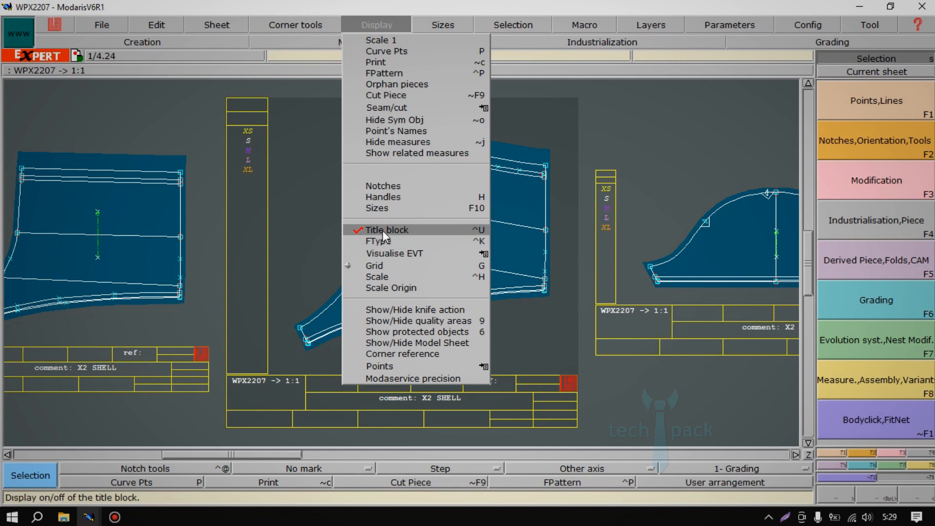
{"action": "left_click", "coordinate": [407, 230]}
{"action": "left_click", "coordinate": [375, 31]}
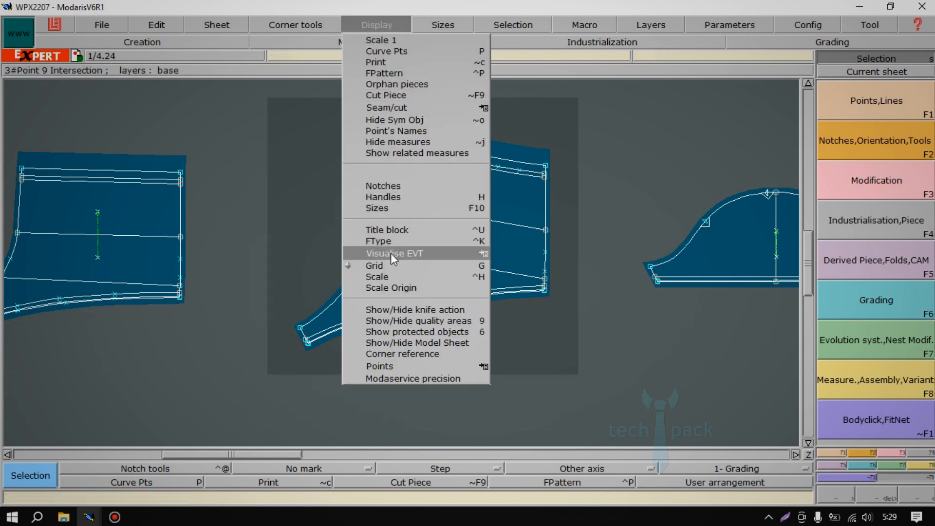
{"action": "left_click", "coordinate": [389, 230]}
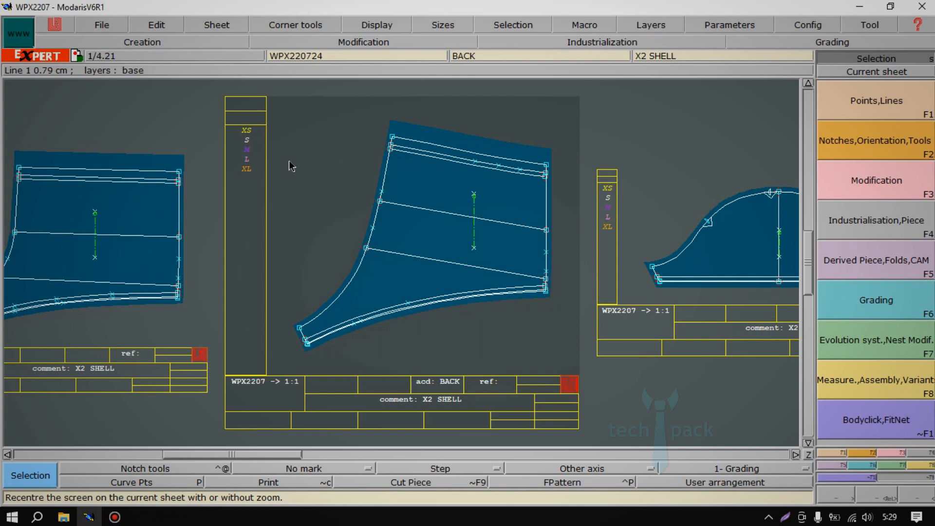
In the title block of the BACK sheet WPX220724, set the name to BELAKANG and the acd field to KIRI.
{"action": "left_click", "coordinate": [162, 28]}
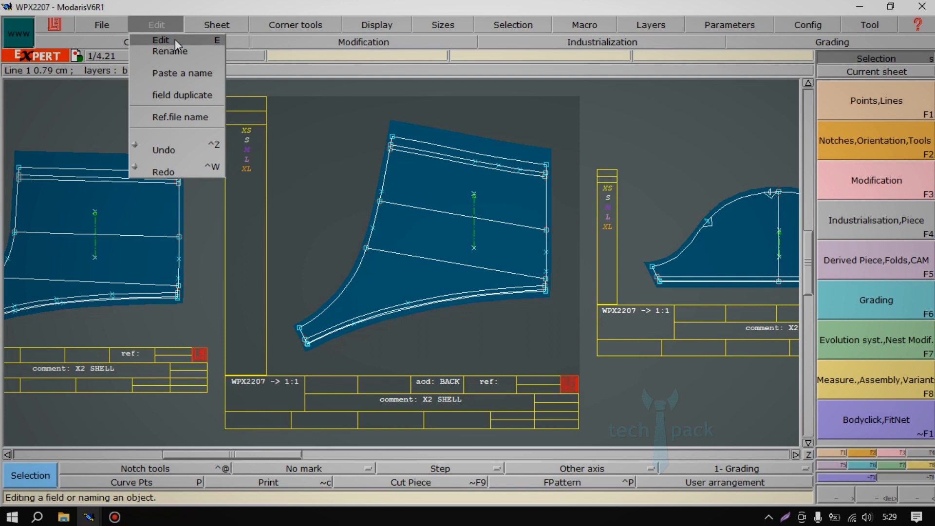
{"action": "left_click", "coordinate": [180, 39]}
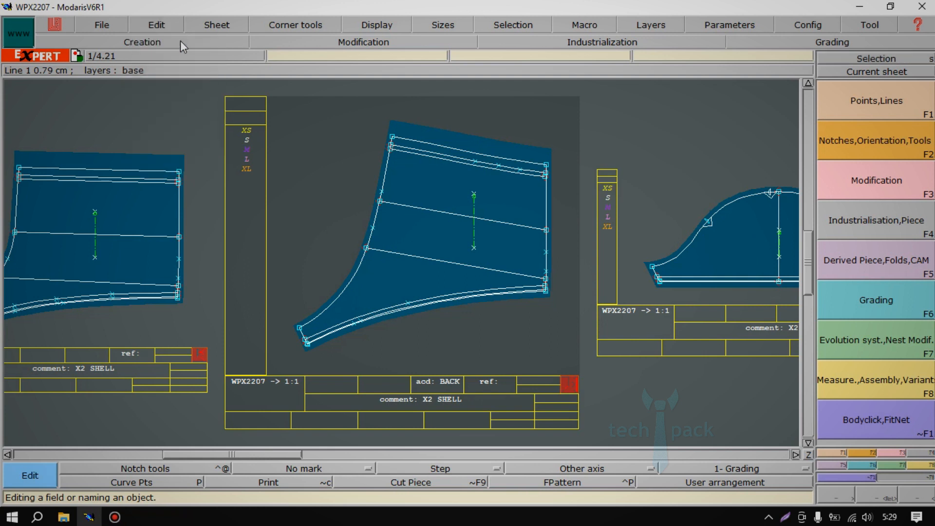
{"action": "key", "text": "Return"}
{"action": "left_click_drag", "start_coordinate": [300, 339], "coordinate": [523, 431]}
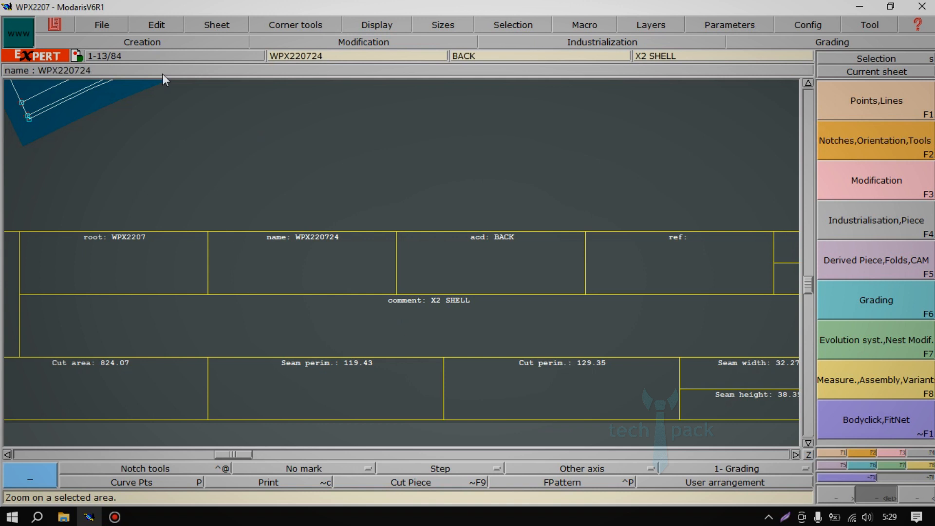
{"action": "left_click", "coordinate": [154, 23]}
{"action": "left_click", "coordinate": [163, 37]}
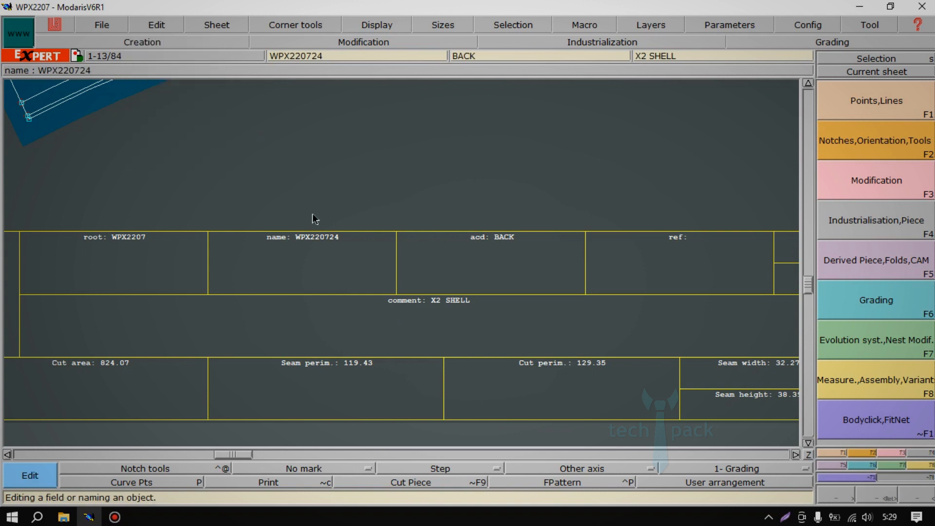
{"action": "left_click", "coordinate": [317, 239]}
{"action": "type", "text": "BELAKANG"}
{"action": "key", "text": "Return"}
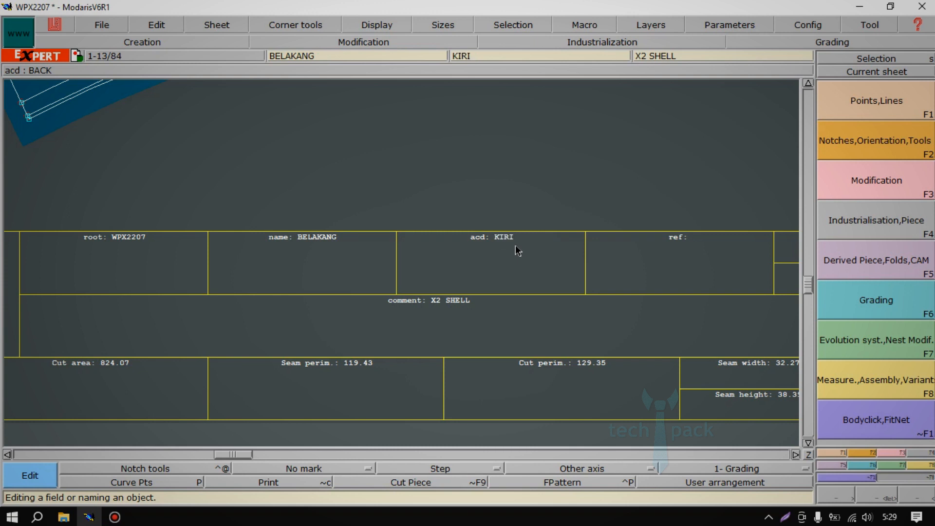
{"action": "left_click", "coordinate": [458, 300]}
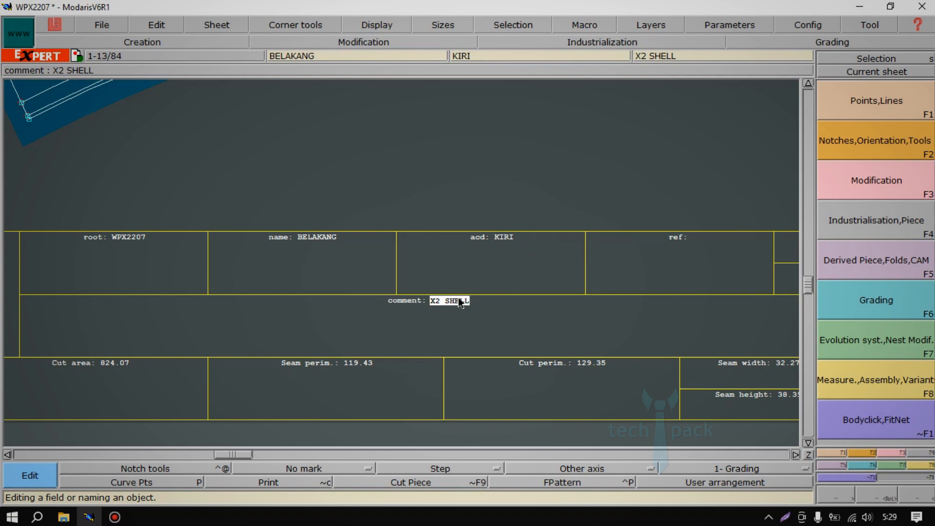
{"action": "key", "text": "Return"}
{"action": "key", "text": "Home"}
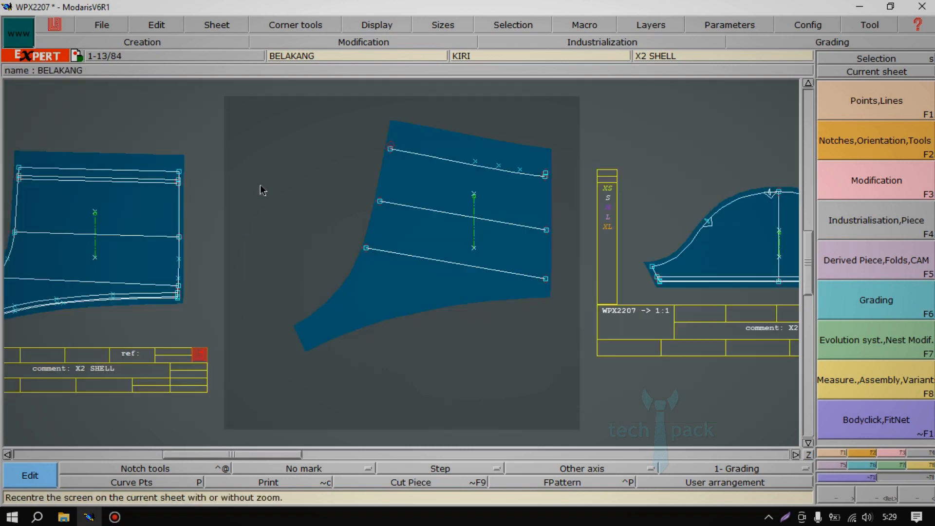
Zoom in on successive areas of the BELAKANG piece and return to its full sheet.
{"action": "key", "text": "Return"}
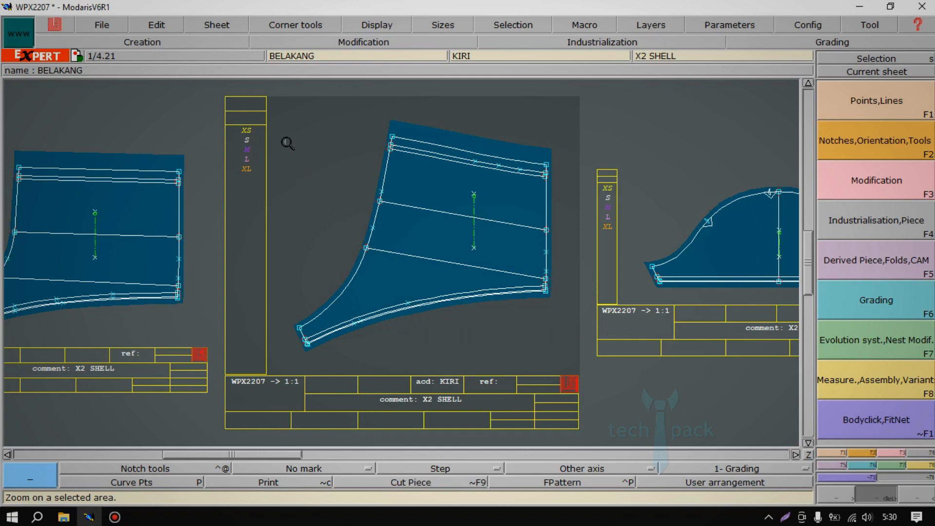
{"action": "left_click_drag", "start_coordinate": [278, 118], "coordinate": [574, 359]}
{"action": "left_click_drag", "start_coordinate": [262, 218], "coordinate": [616, 379]}
{"action": "left_click_drag", "start_coordinate": [118, 158], "coordinate": [760, 411]}
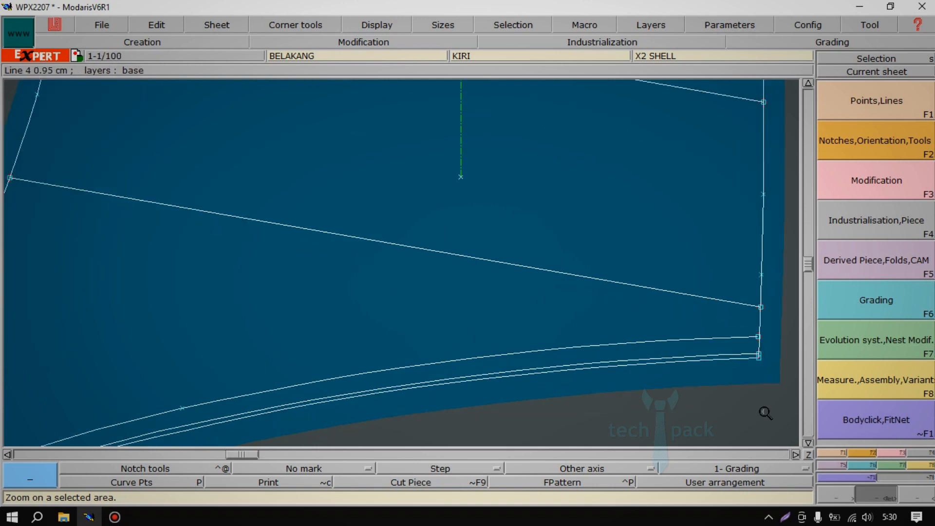
{"action": "key", "text": "Home"}
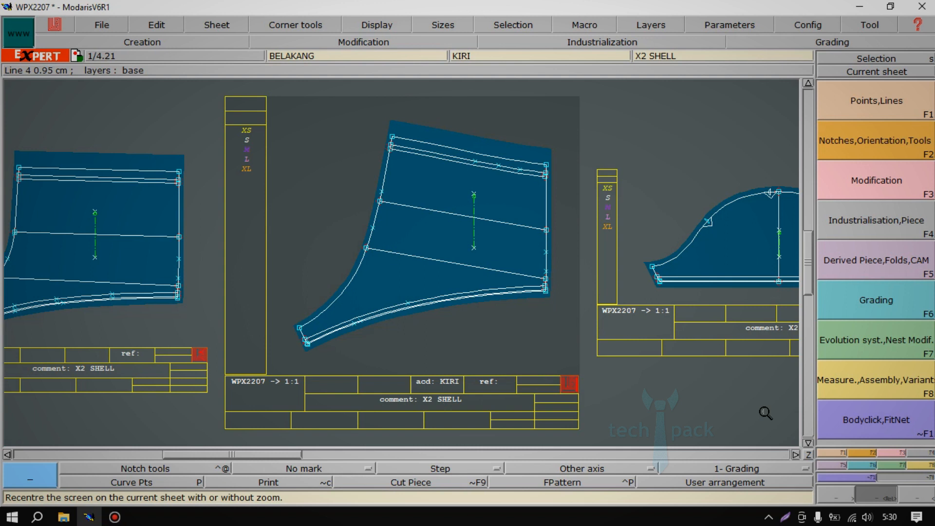
Arrange all sheets on the desk, check the BELAKANG sheet up close, and restore the full arrangement.
{"action": "key", "text": "End"}
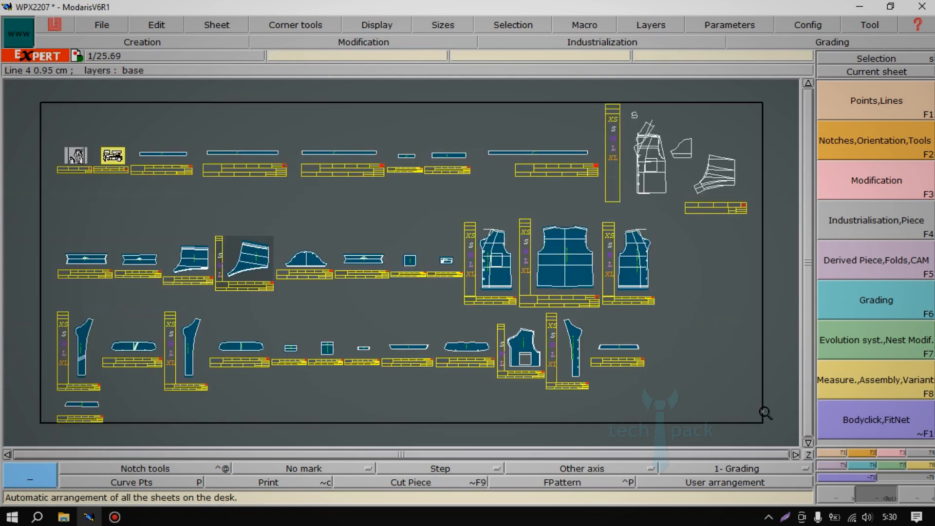
{"action": "left_click", "coordinate": [157, 24]}
{"action": "mouse_move", "coordinate": [201, 25]}
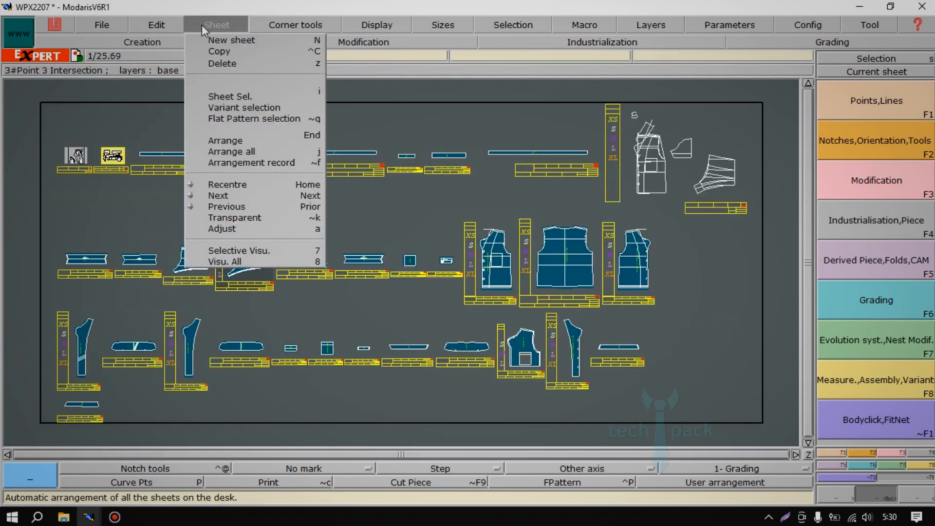
{"action": "left_click", "coordinate": [253, 151]}
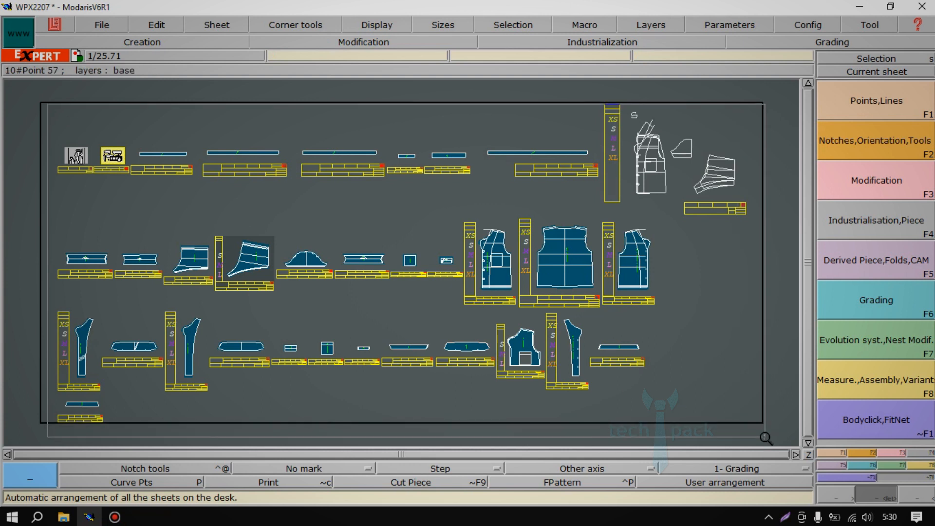
{"action": "left_click", "coordinate": [765, 437]}
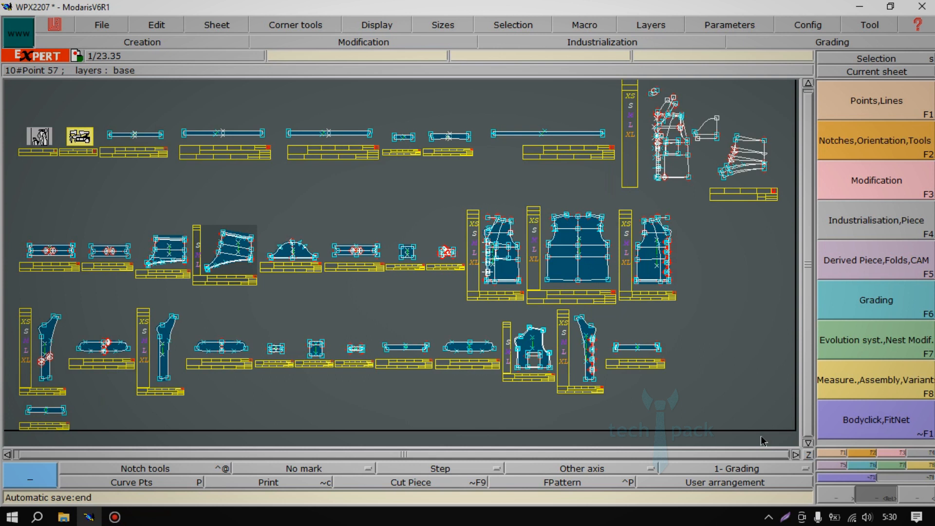
{"action": "key", "text": "Home"}
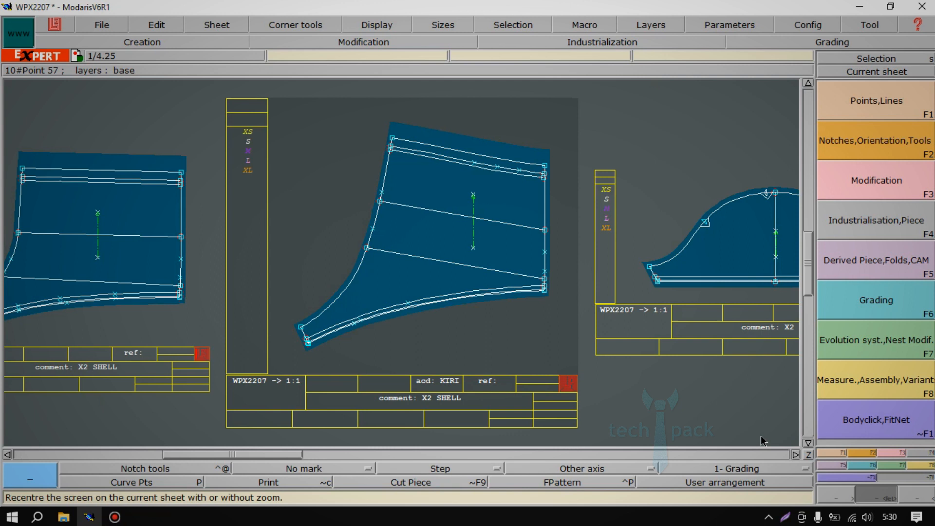
{"action": "key", "text": "End"}
{"action": "key", "text": "j"}
{"action": "key", "text": "j"}
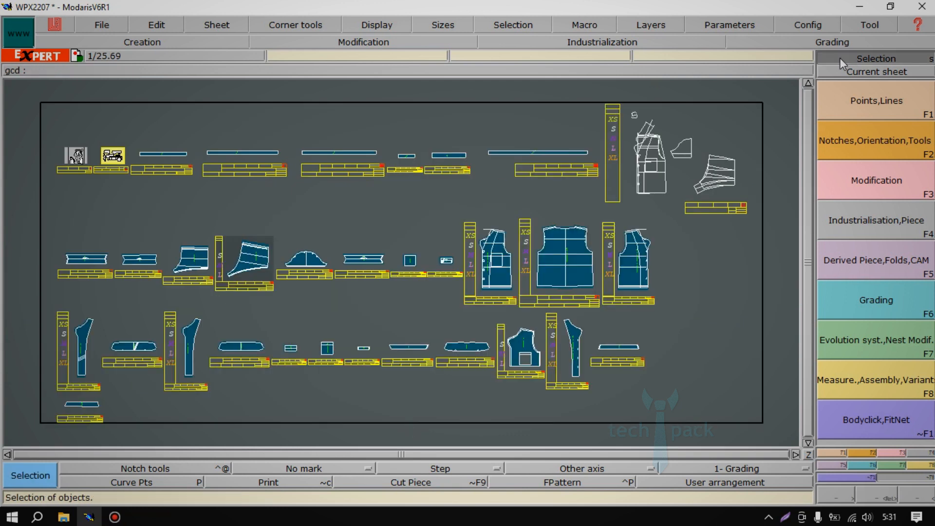
Bring the BELAKANG piece into close view and choose the V-shaped notch as the notch tool.
{"action": "left_click", "coordinate": [165, 468]}
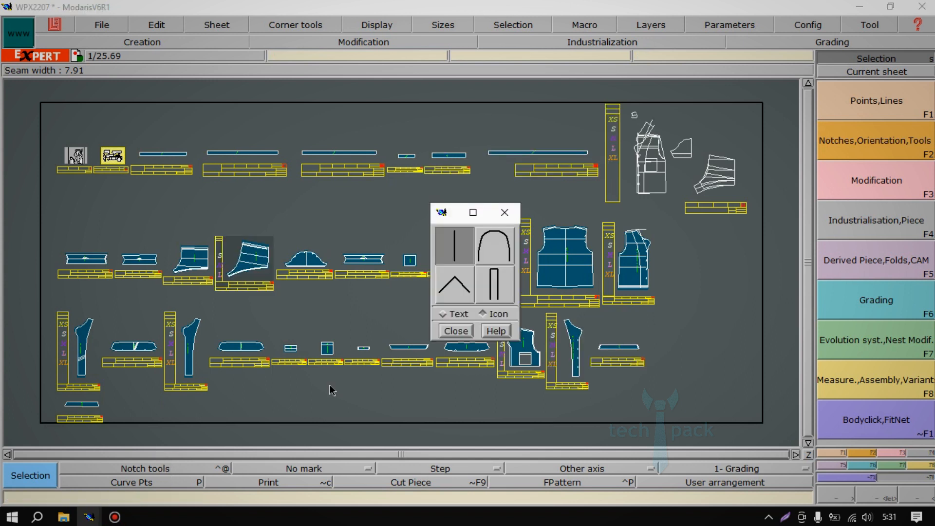
{"action": "left_click", "coordinate": [456, 331]}
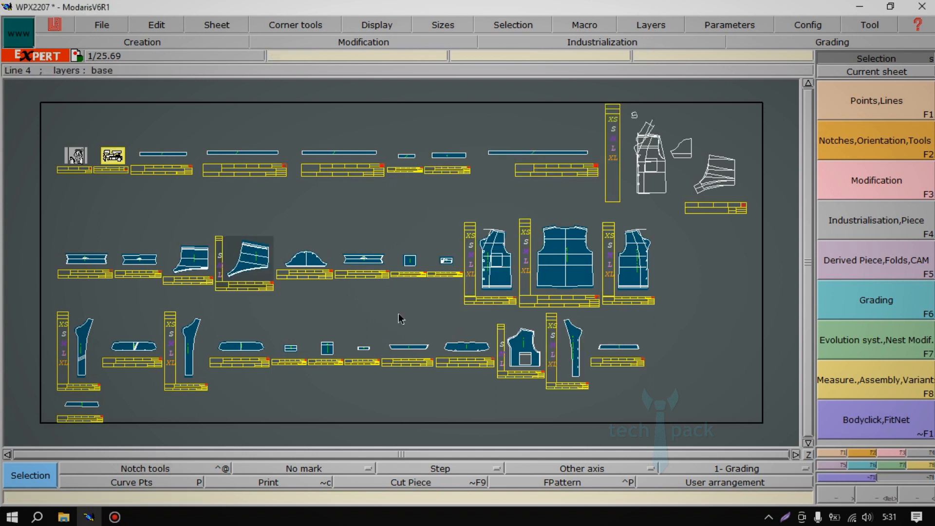
{"action": "key", "text": "Return"}
{"action": "key", "text": "Home"}
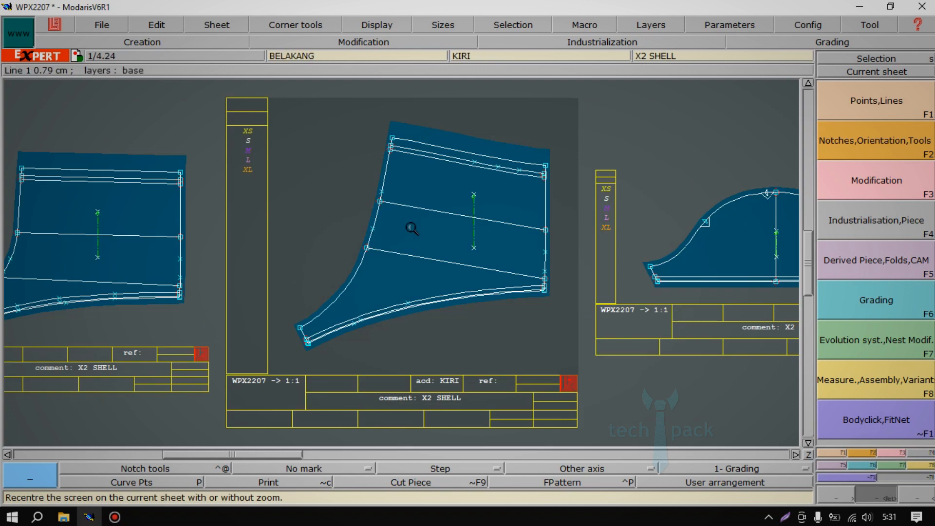
{"action": "left_click_drag", "start_coordinate": [283, 117], "coordinate": [575, 363]}
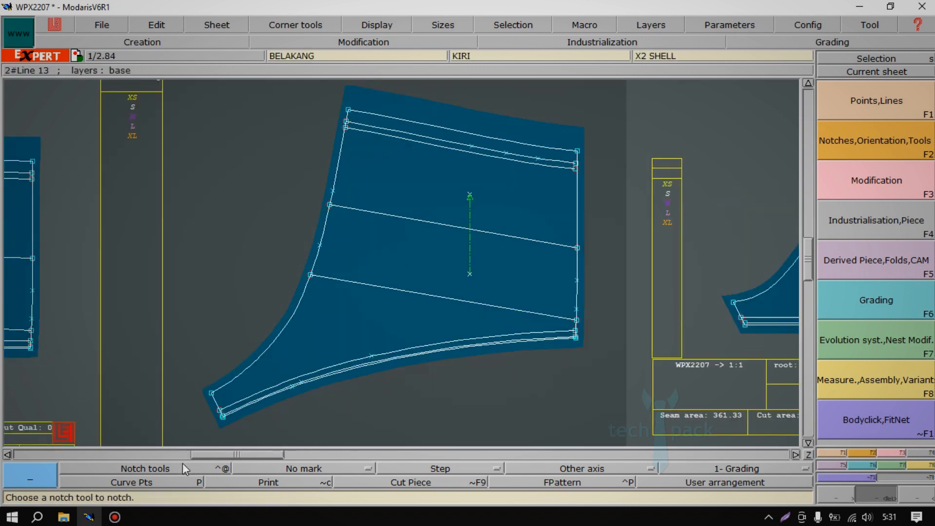
{"action": "left_click", "coordinate": [162, 468]}
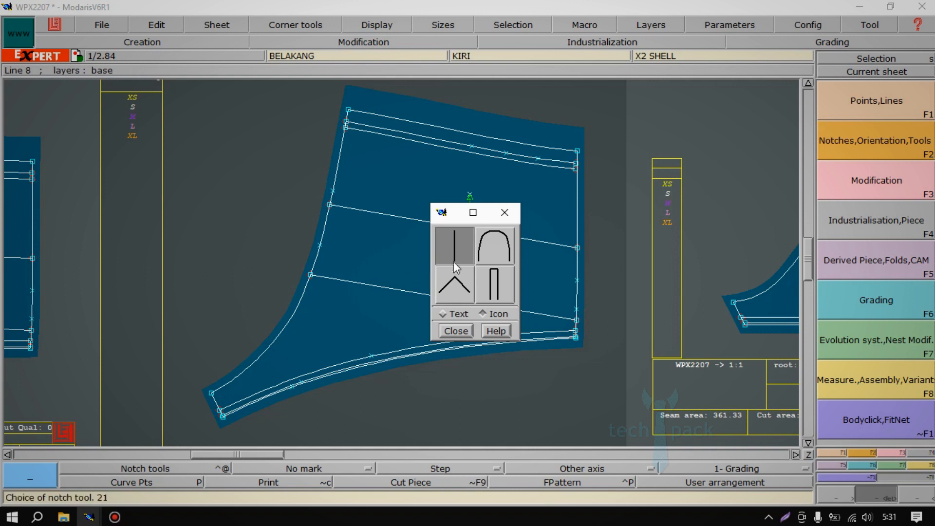
{"action": "left_click", "coordinate": [453, 284]}
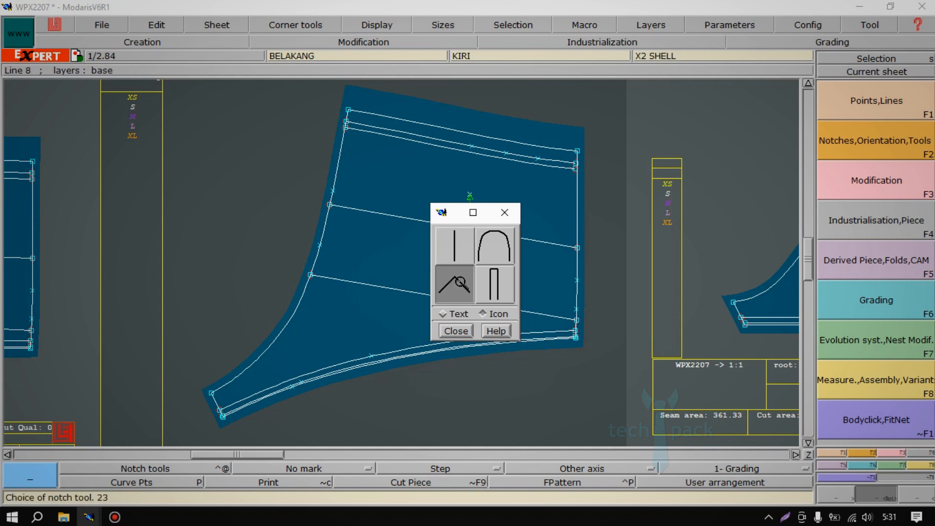
{"action": "left_click", "coordinate": [451, 331]}
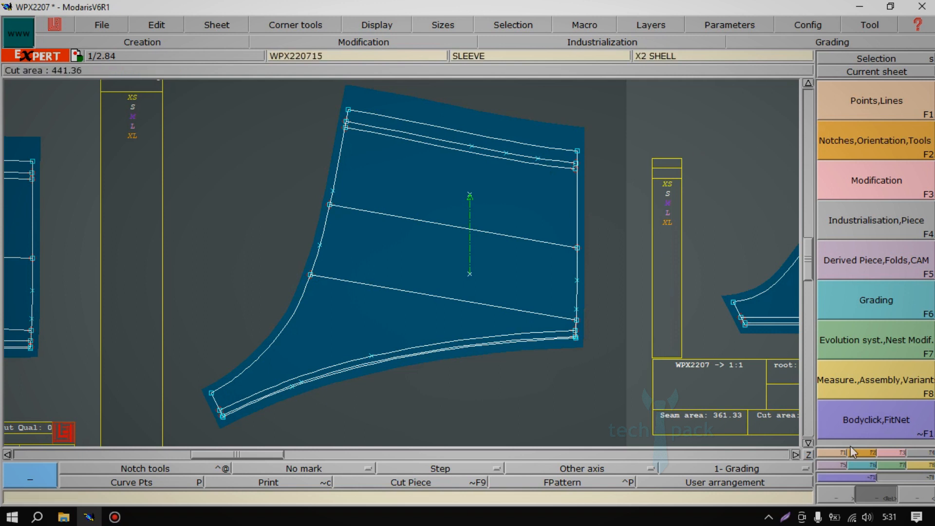
Add a V-shaped notch on the curved left edge of the BELAKANG piece, between its two lower slanted inner lines.
{"action": "left_click", "coordinate": [861, 452]}
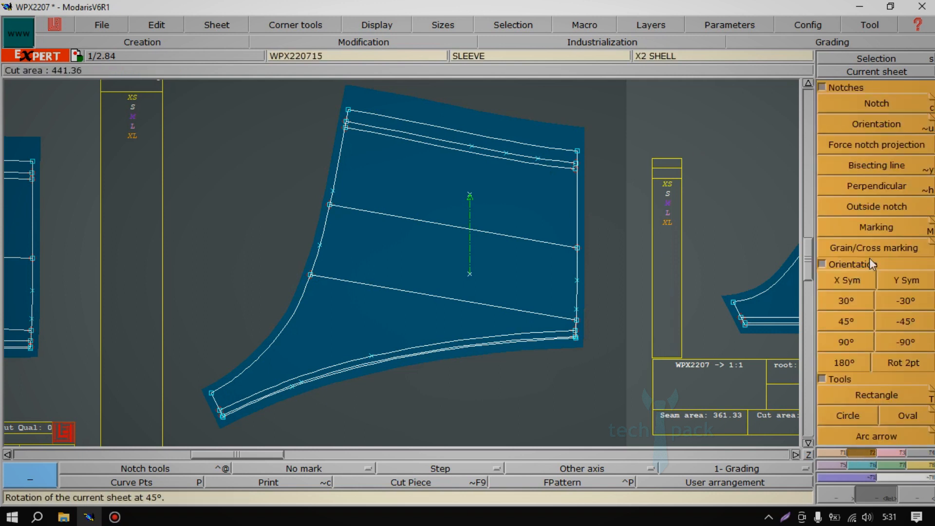
{"action": "left_click", "coordinate": [876, 104]}
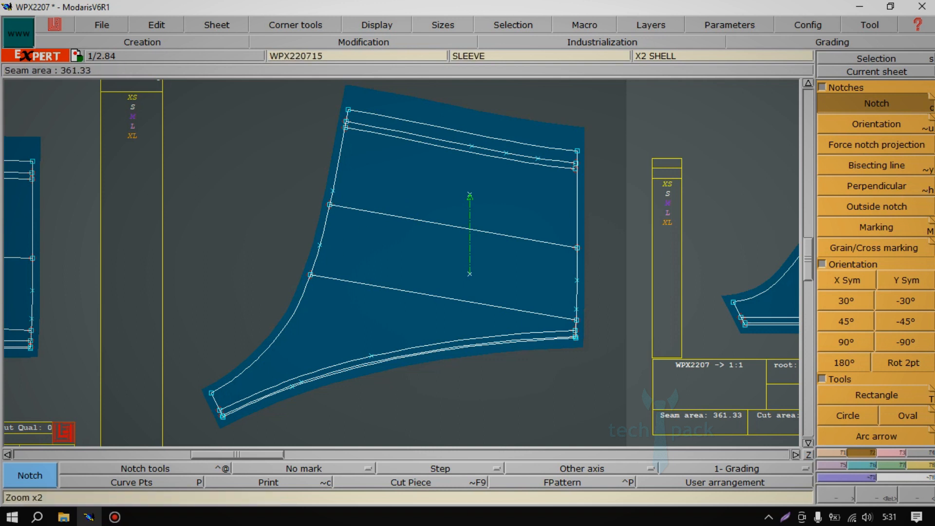
{"action": "left_click", "coordinate": [323, 257]}
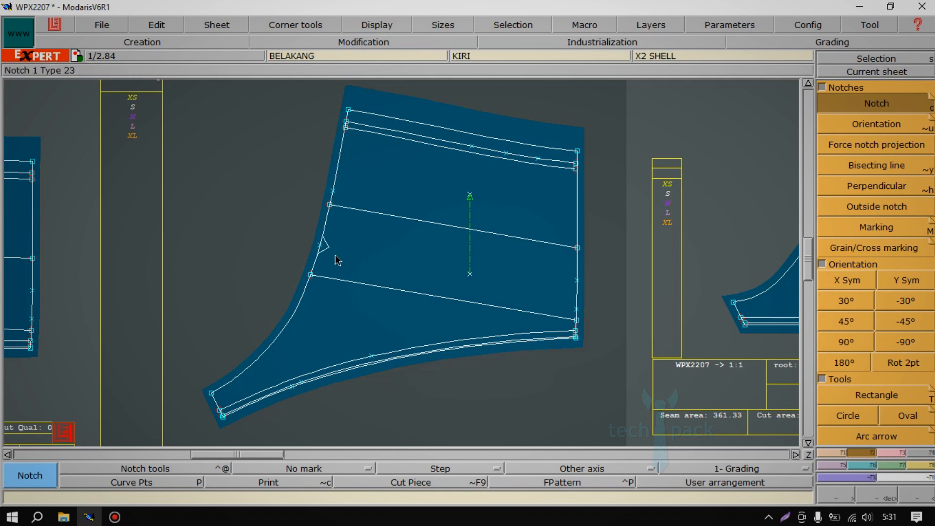
{"action": "key", "text": "Return"}
{"action": "left_click_drag", "start_coordinate": [230, 177], "coordinate": [418, 309]}
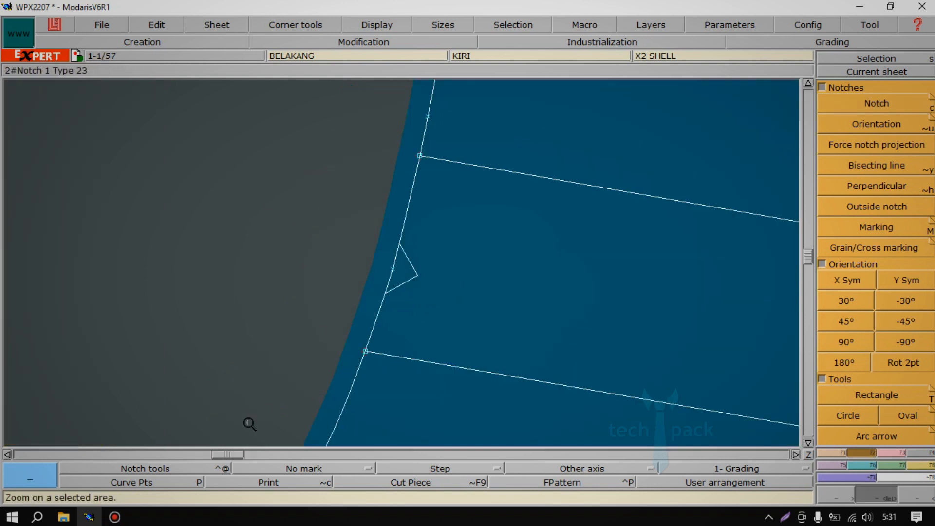
Change the notch on the BELAKANG piece's curved left edge to a straight notch, a rounded one, and finally a narrow rectangular one.
{"action": "left_click", "coordinate": [168, 466]}
{"action": "left_click", "coordinate": [453, 247]}
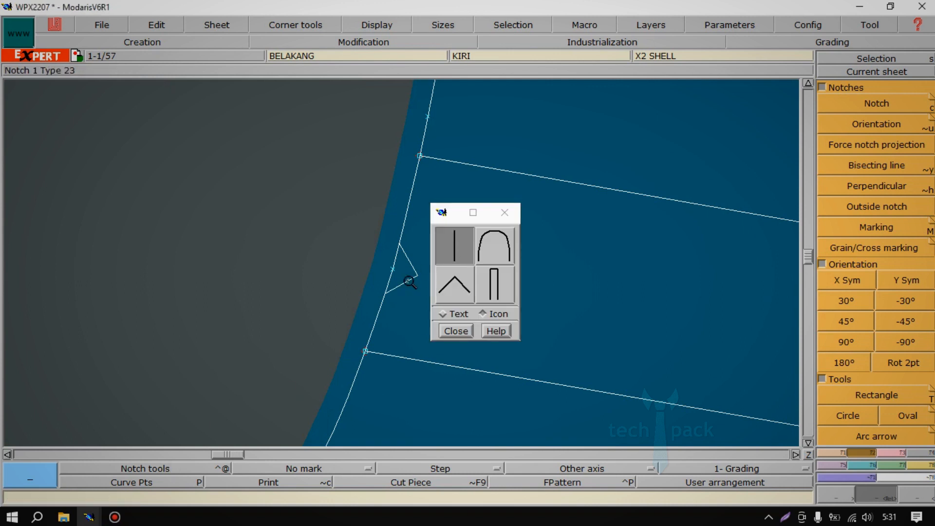
{"action": "left_click", "coordinate": [871, 106]}
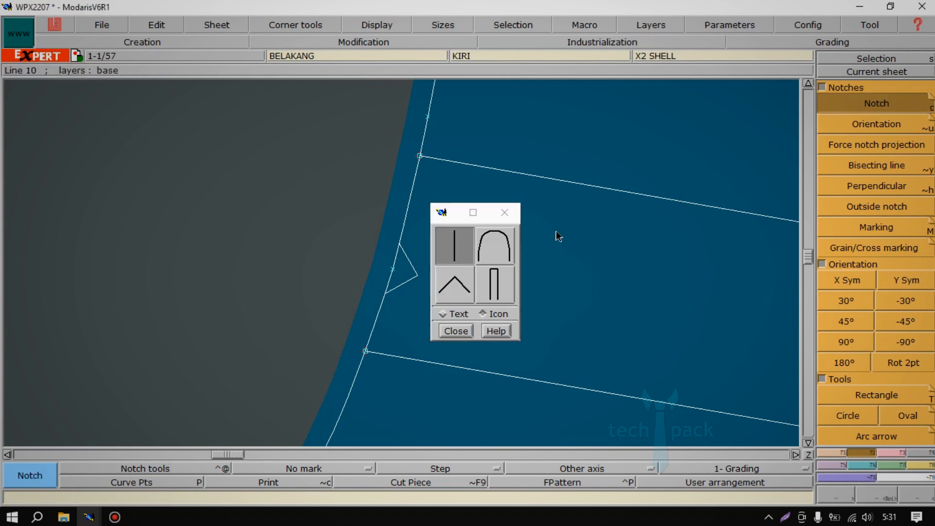
{"action": "left_click", "coordinate": [397, 283]}
{"action": "left_click", "coordinate": [484, 249]}
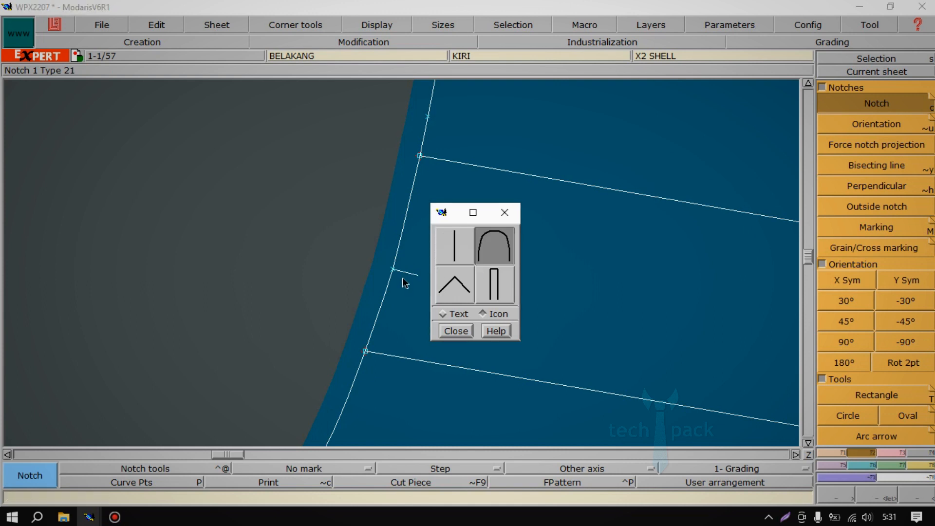
{"action": "left_click", "coordinate": [402, 277]}
{"action": "left_click", "coordinate": [496, 285]}
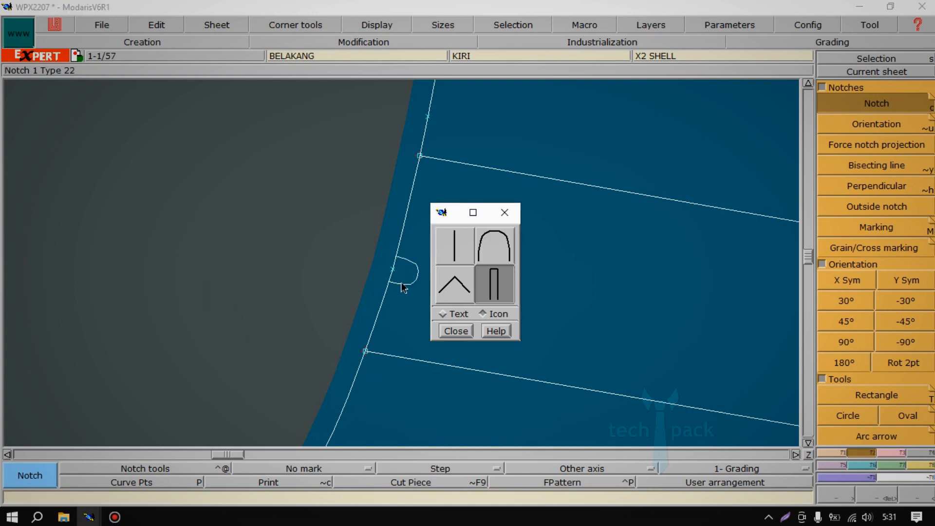
{"action": "left_click", "coordinate": [400, 282]}
{"action": "left_click", "coordinate": [456, 331]}
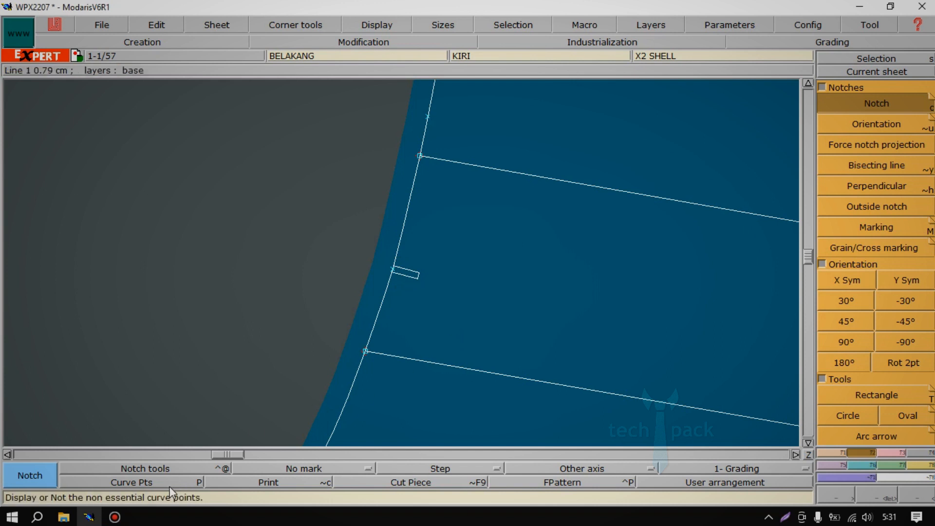
Show the non-essential curve points on the BELAKANG piece up close and activate Reshape.
{"action": "key", "text": "Home"}
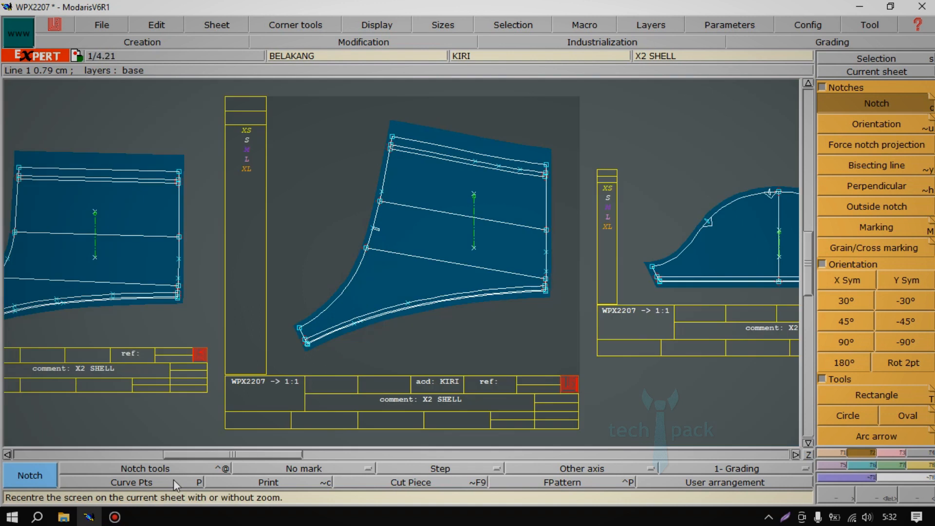
{"action": "key", "text": "Return"}
{"action": "left_click_drag", "start_coordinate": [258, 130], "coordinate": [575, 375]}
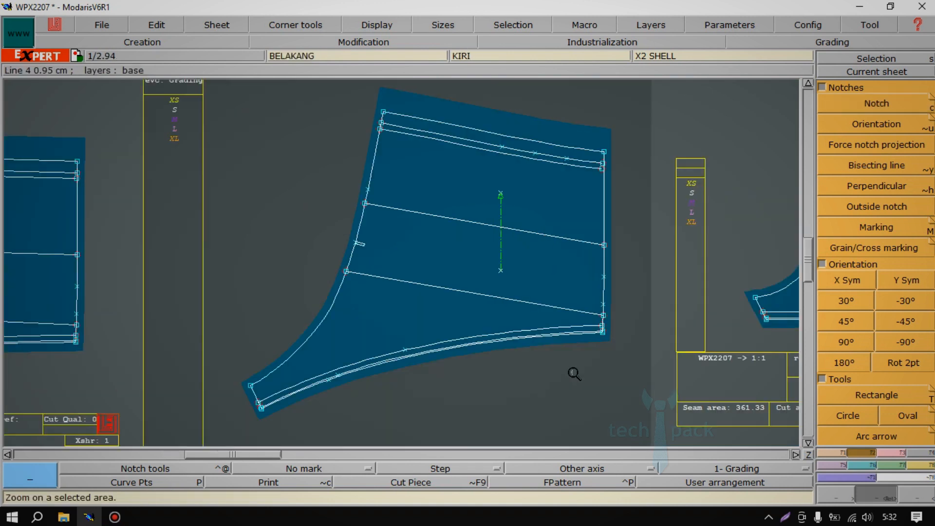
{"action": "left_click", "coordinate": [165, 487]}
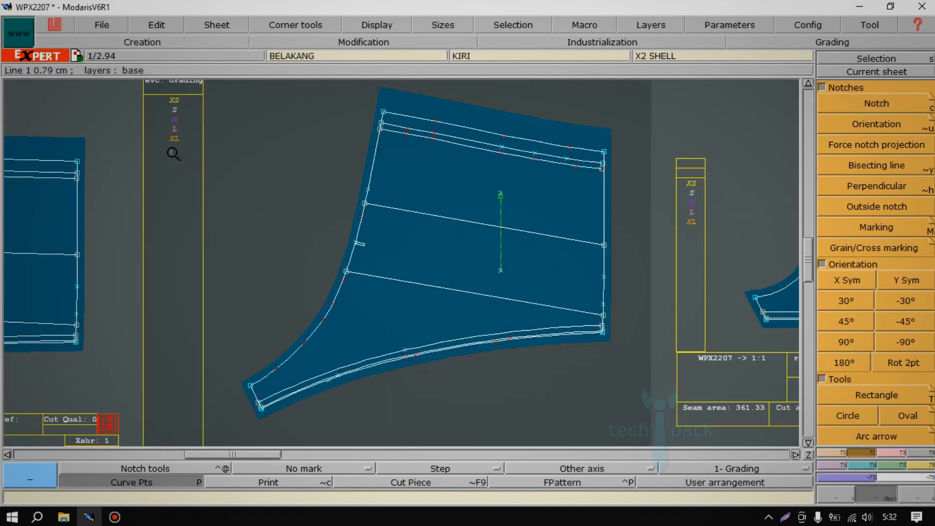
{"action": "left_click_drag", "start_coordinate": [602, 406], "coordinate": [637, 438]}
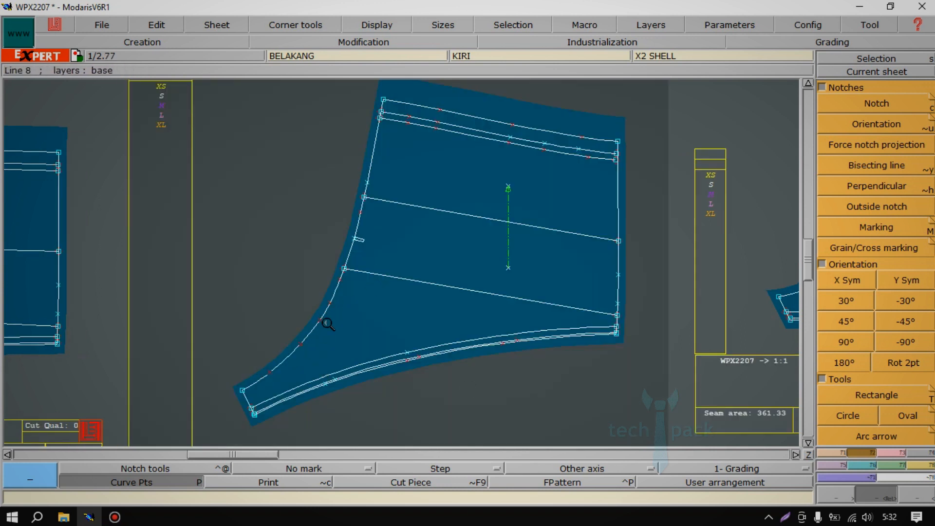
{"action": "key", "text": "r"}
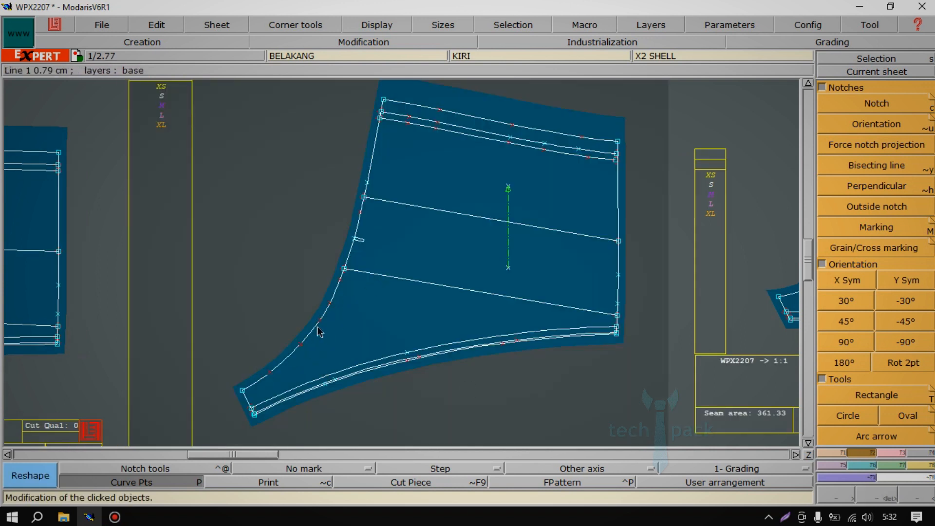
Toggle the curve points display off and on several times, leaving the points hidden.
{"action": "left_click", "coordinate": [167, 481]}
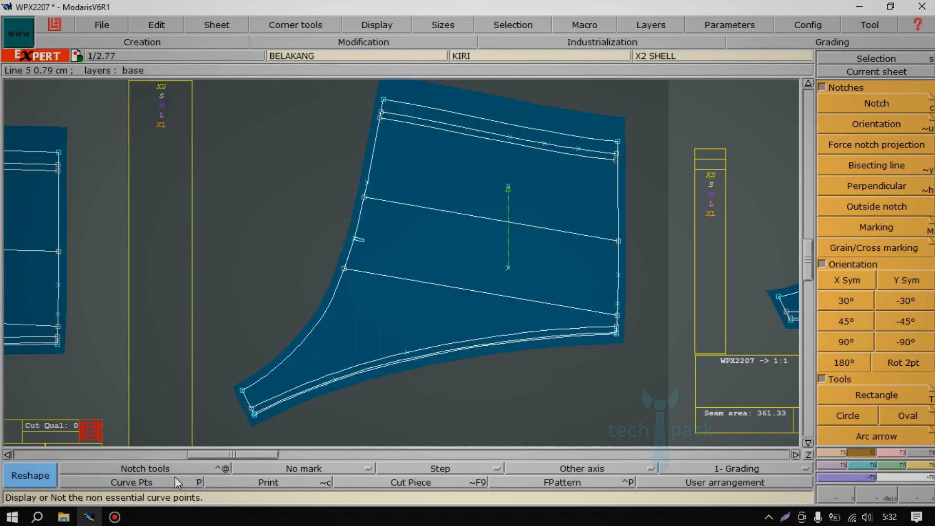
{"action": "key", "text": "p"}
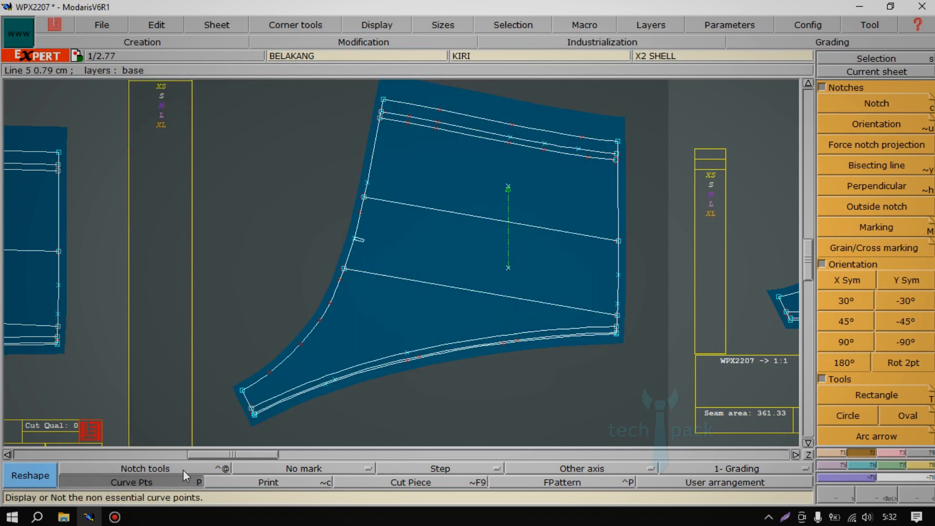
{"action": "key", "text": "p"}
{"action": "key", "text": "p"}
{"action": "key", "text": "p"}
{"action": "key", "text": "p"}
{"action": "key", "text": "p"}
{"action": "key", "text": "p"}
{"action": "key", "text": "p"}
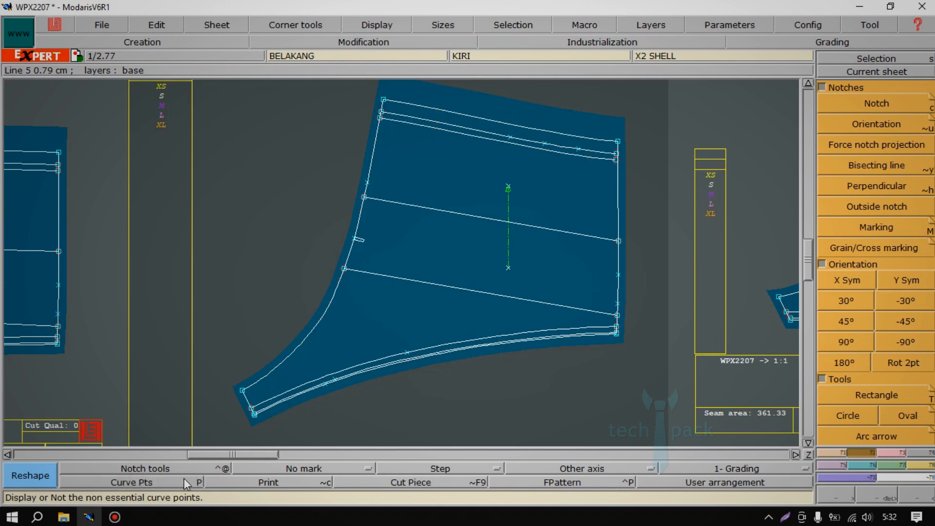
Switch the Print option on and back off, and choose Mark tools '35' as the current mark.
{"action": "left_click", "coordinate": [280, 484]}
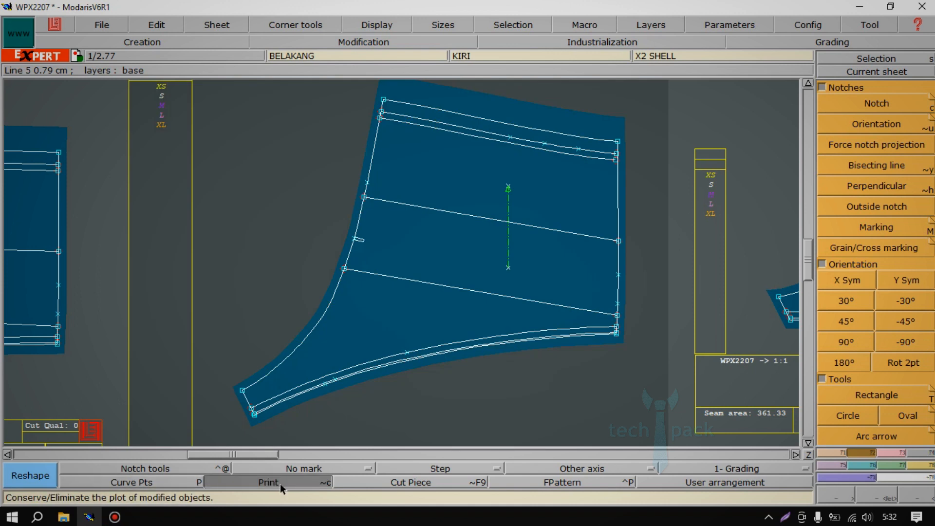
{"action": "left_click", "coordinate": [280, 484]}
{"action": "left_click", "coordinate": [285, 466]}
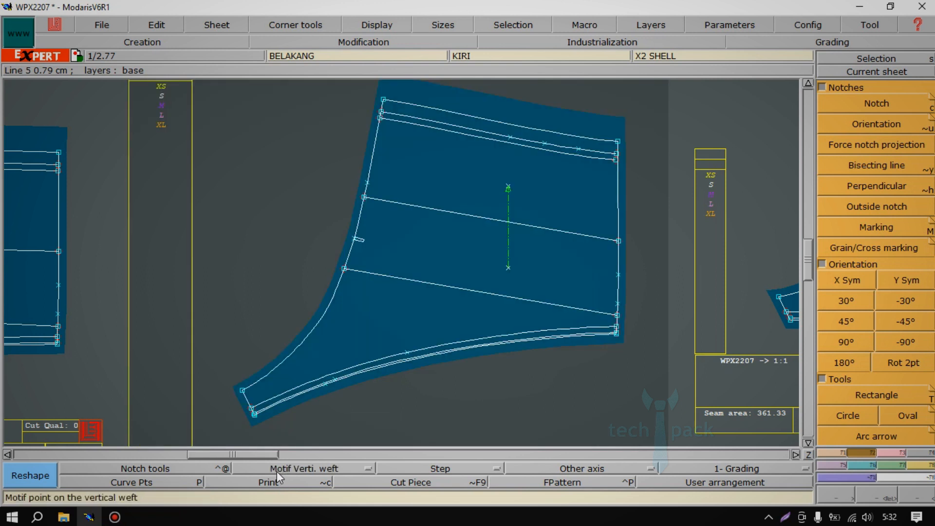
{"action": "left_click", "coordinate": [277, 470]}
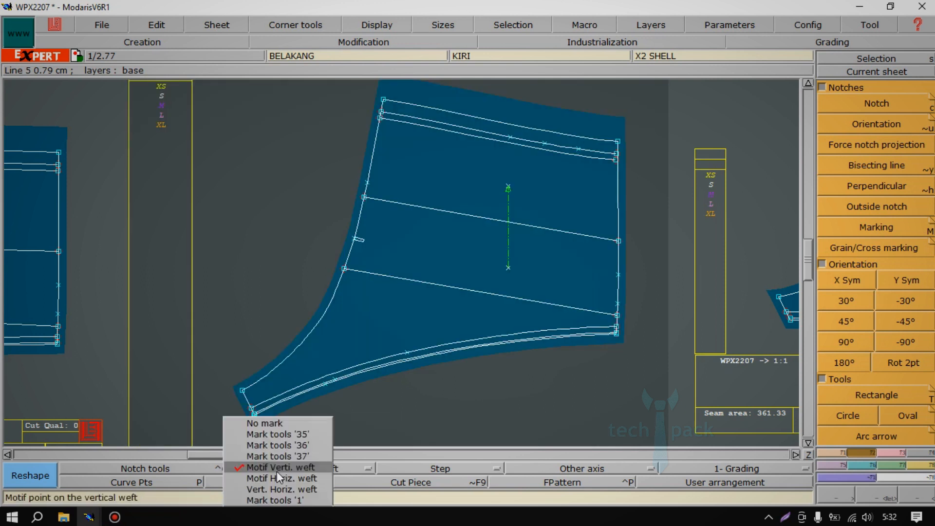
{"action": "left_click", "coordinate": [280, 434]}
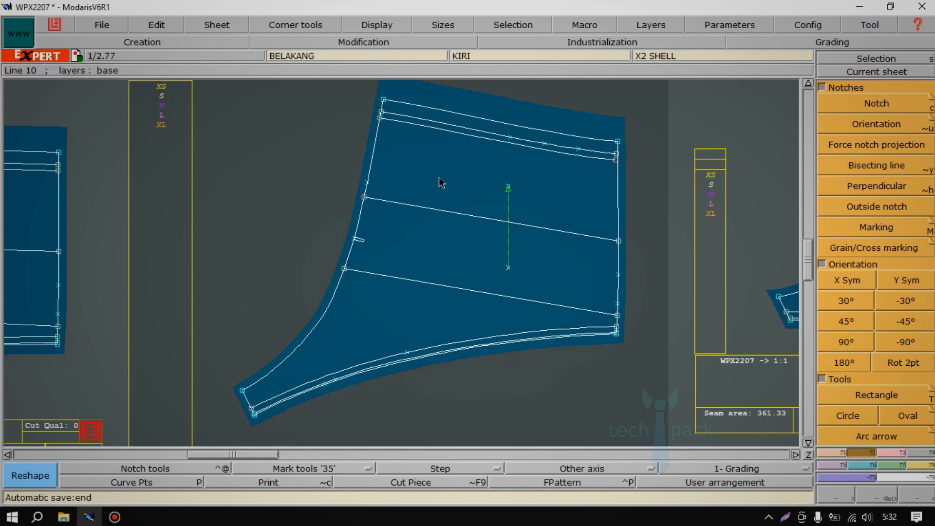
Try to move the left-edge point just above the upper inner line of the BELAKANG piece with Reshape, and undo the move.
{"action": "left_click_drag", "start_coordinate": [369, 190], "coordinate": [404, 195]}
{"action": "key", "text": "Escape"}
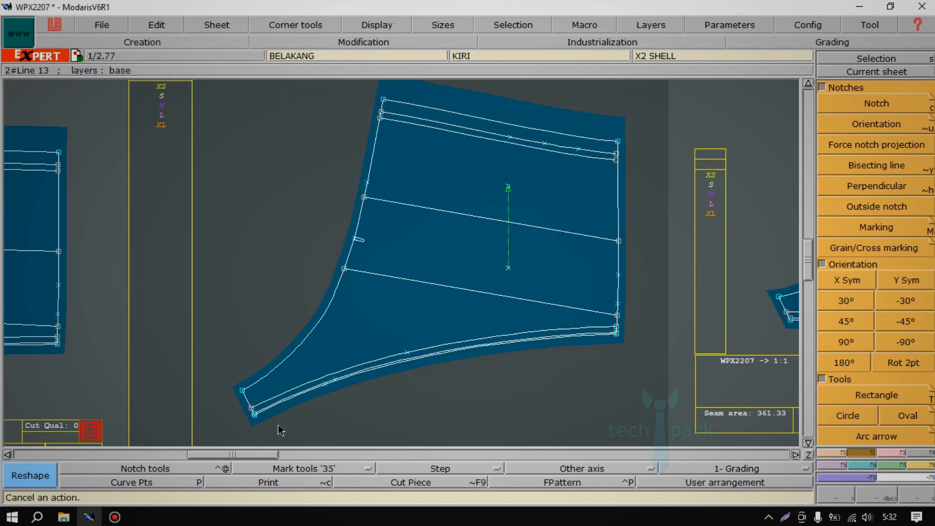
{"action": "left_click", "coordinate": [288, 466]}
{"action": "left_click", "coordinate": [299, 434]}
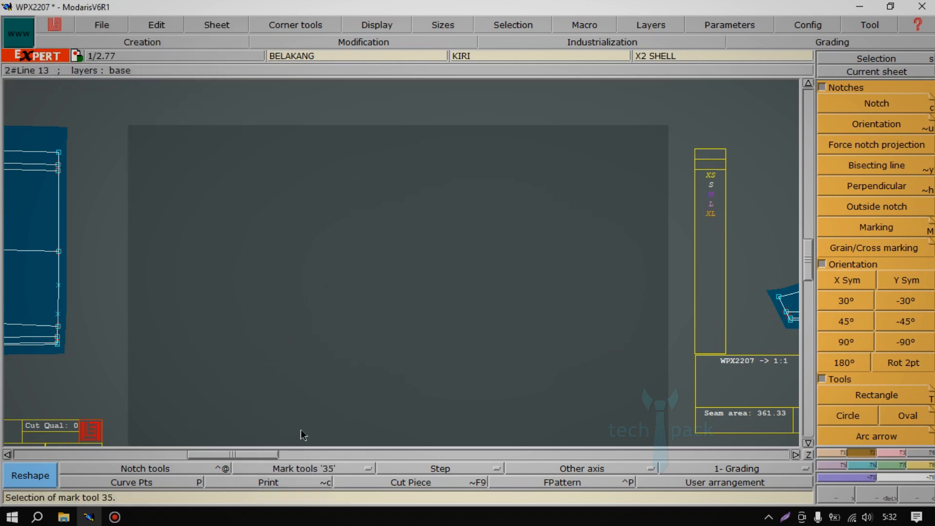
{"action": "left_click_drag", "start_coordinate": [378, 185], "coordinate": [367, 189]}
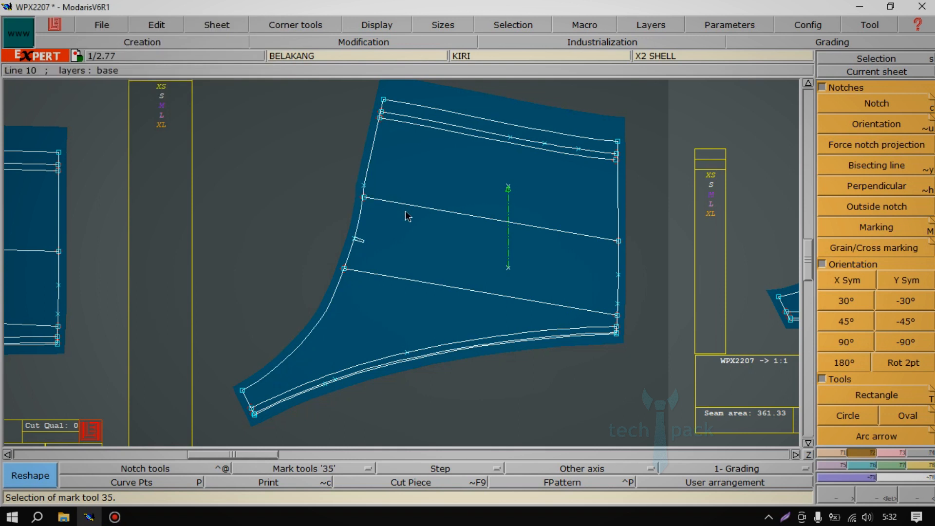
{"action": "key", "text": "ctrl+z"}
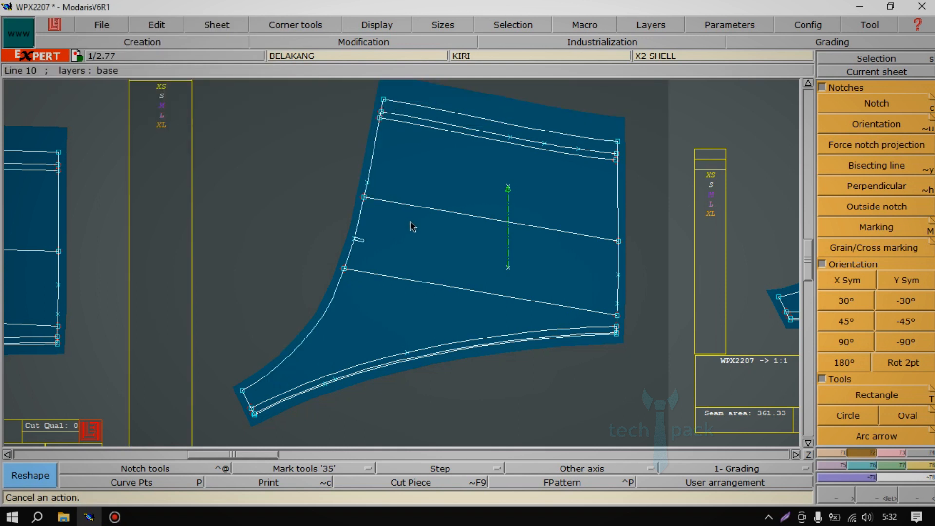
Assign mark 35 to the left-edge point just above the upper inner line using Marking, and examine it up close.
{"action": "key", "text": "shift+m"}
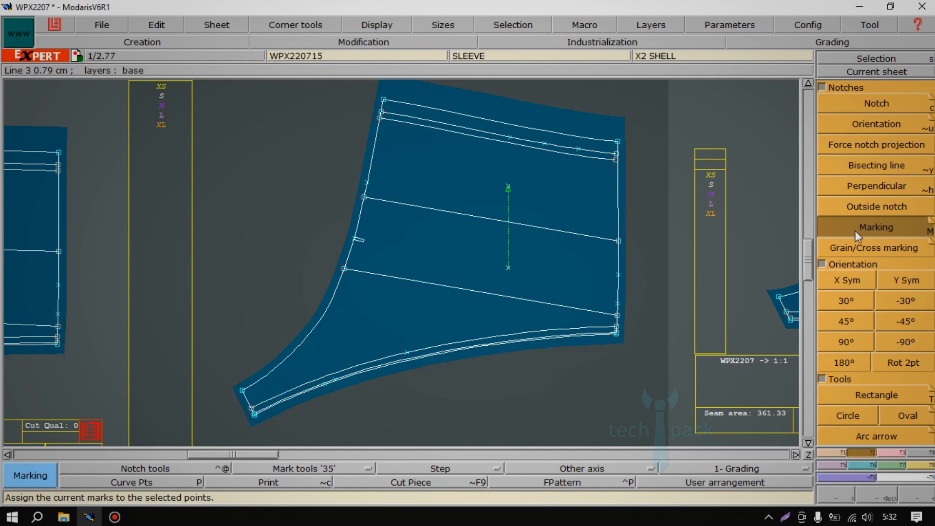
{"action": "left_click", "coordinate": [368, 183]}
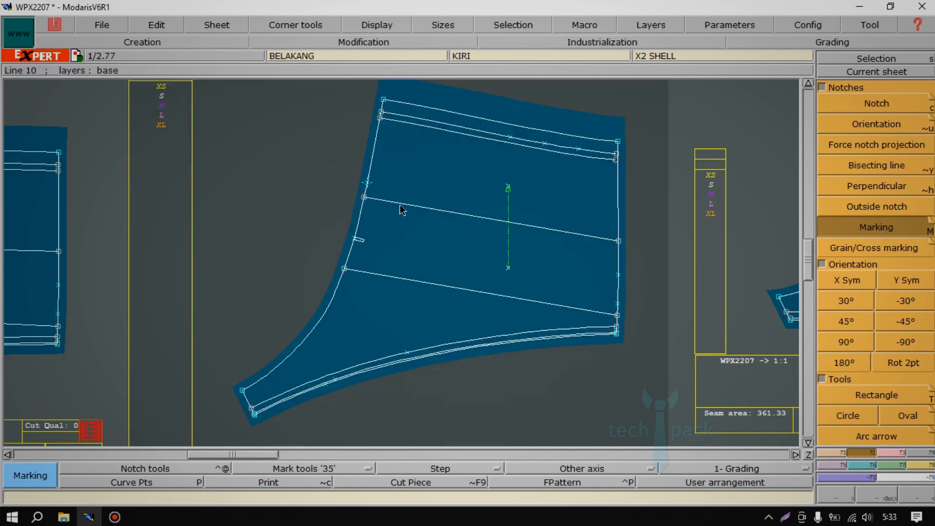
{"action": "key", "text": "z"}
{"action": "left_click_drag", "start_coordinate": [308, 149], "coordinate": [448, 292]}
{"action": "left_click_drag", "start_coordinate": [247, 129], "coordinate": [425, 244]}
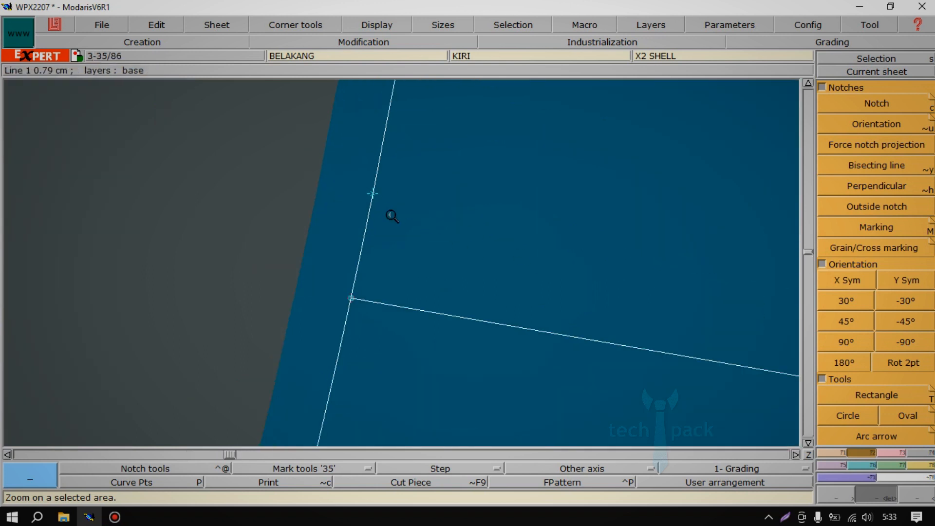
Assign the Motif Verti. weft mark to the left-edge point above the upper inner line with Marking.
{"action": "left_click", "coordinate": [300, 469]}
{"action": "left_click", "coordinate": [300, 468]}
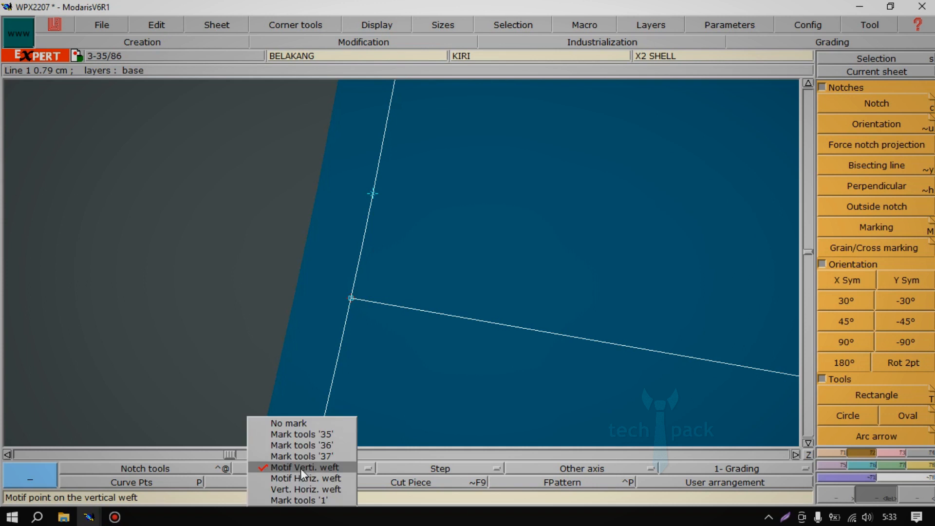
{"action": "left_click", "coordinate": [312, 443]}
{"action": "left_click", "coordinate": [833, 228]}
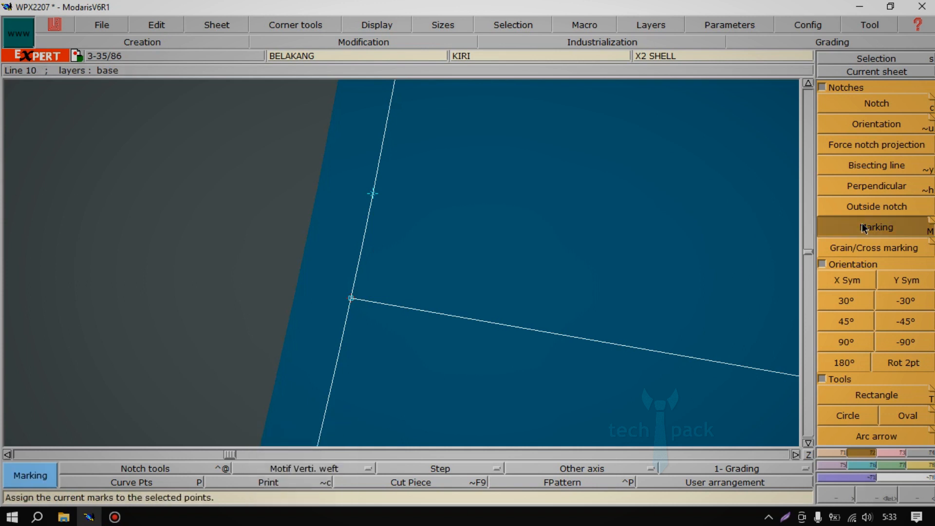
{"action": "left_click", "coordinate": [374, 192]}
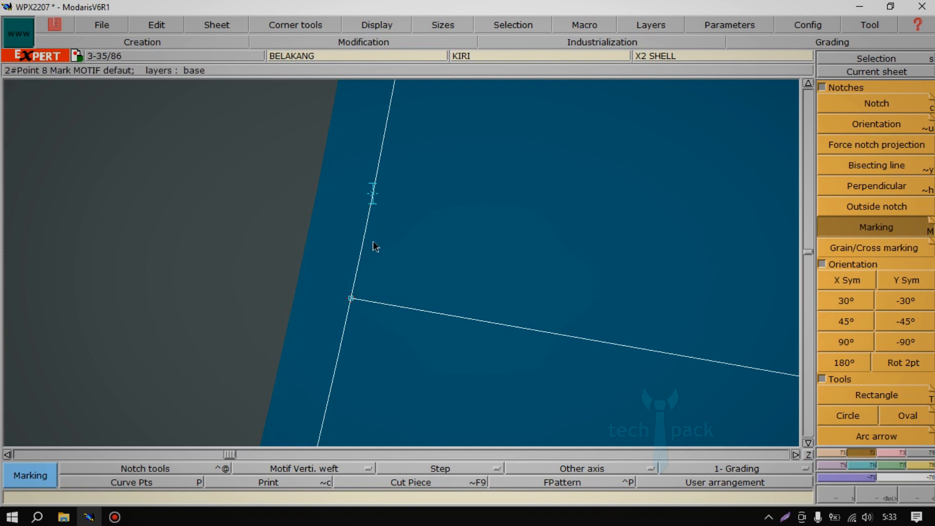
Change the left-edge point's mark to Mark tools '37', and back to Motif Verti. weft.
{"action": "left_click", "coordinate": [292, 469]}
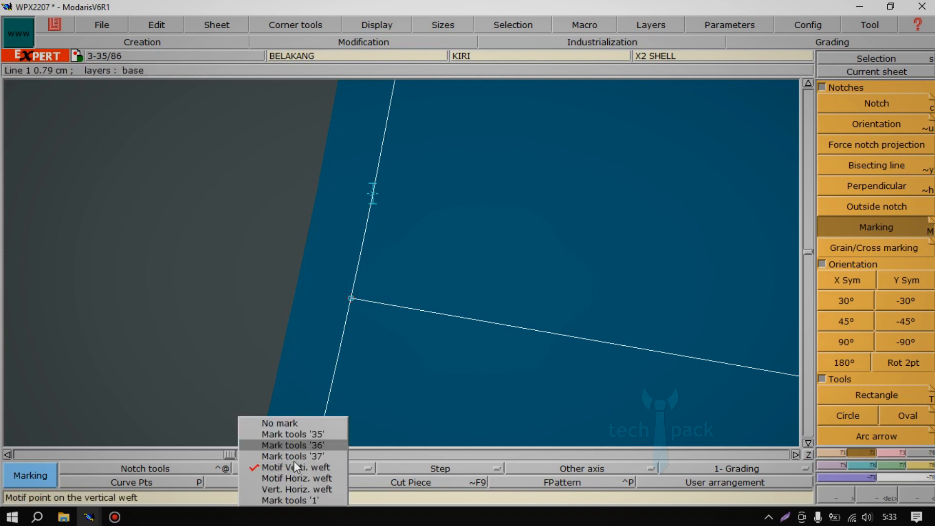
{"action": "left_click", "coordinate": [294, 457]}
{"action": "left_click", "coordinate": [372, 194]}
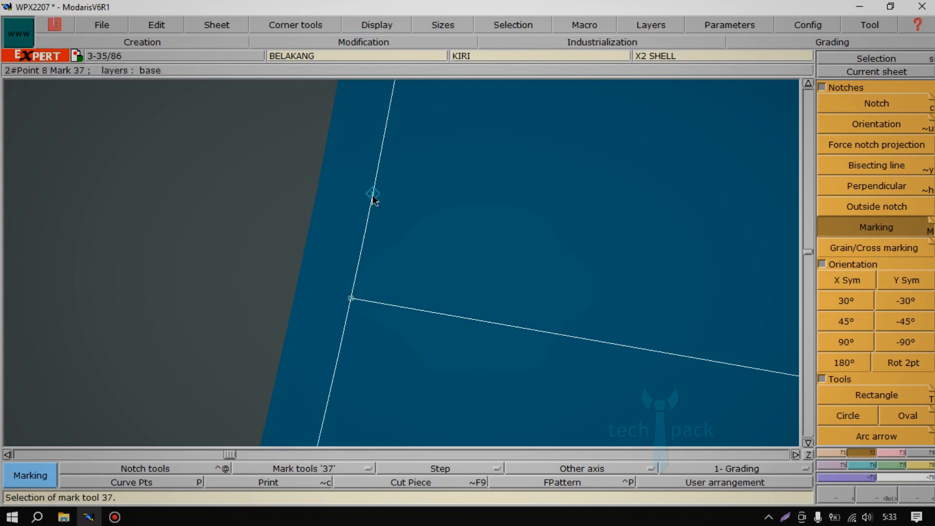
{"action": "left_click", "coordinate": [299, 467]}
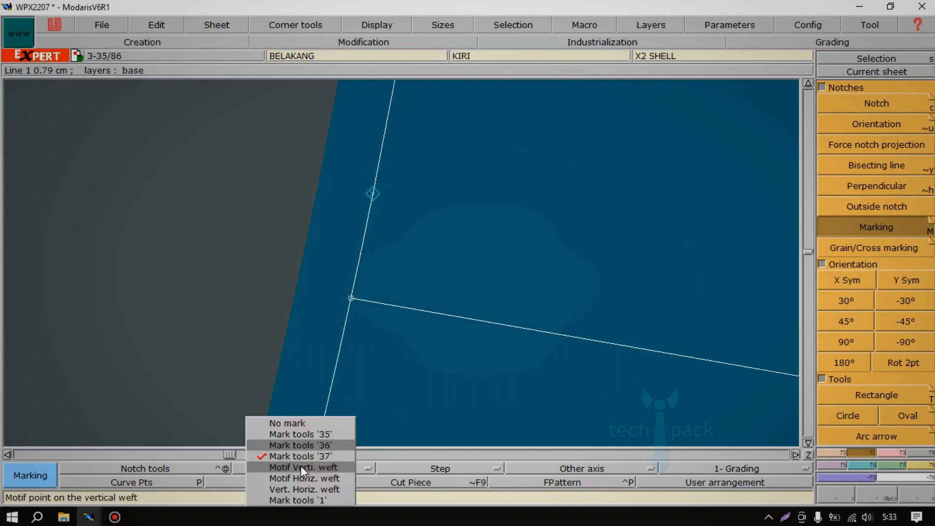
{"action": "left_click", "coordinate": [300, 467]}
{"action": "left_click", "coordinate": [373, 194]}
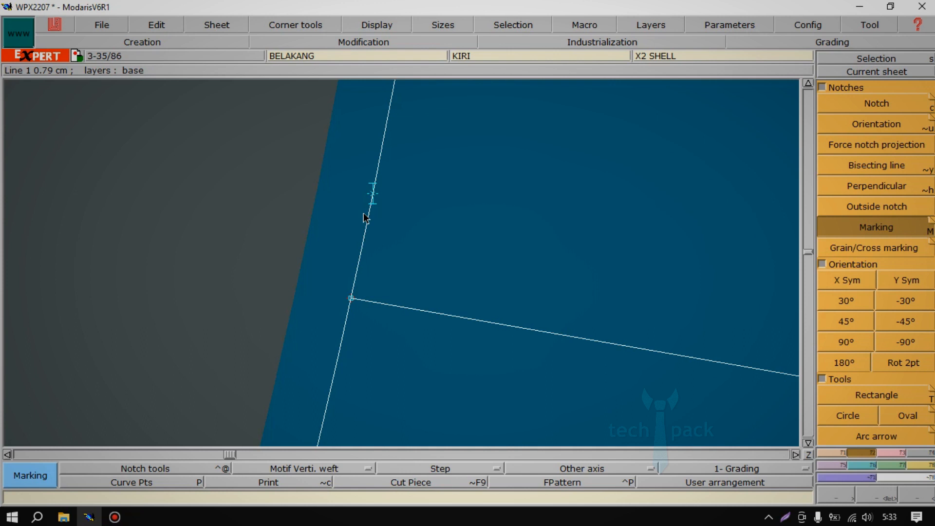
Assign the Motif Horiz. weft mark to the same left-edge point and frame the whole BELAKANG piece.
{"action": "left_click", "coordinate": [288, 469]}
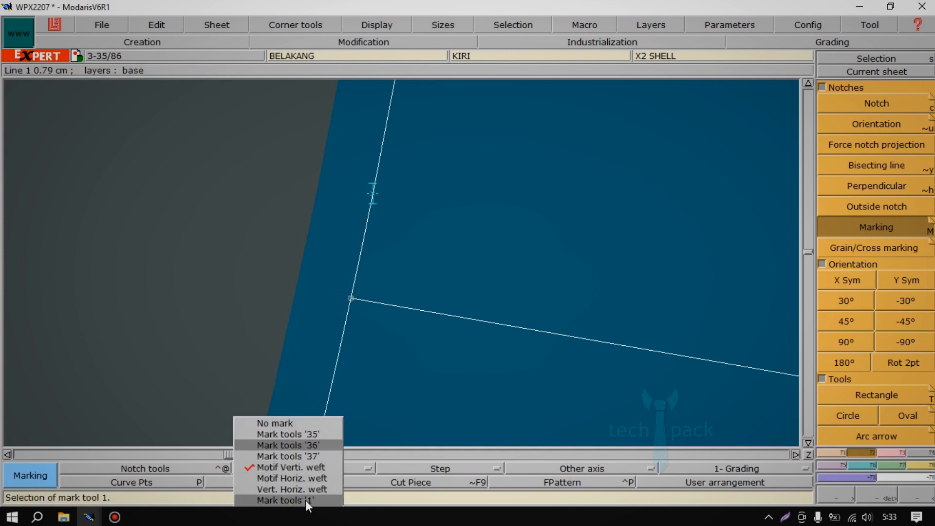
{"action": "left_click", "coordinate": [308, 478]}
{"action": "left_click", "coordinate": [371, 195]}
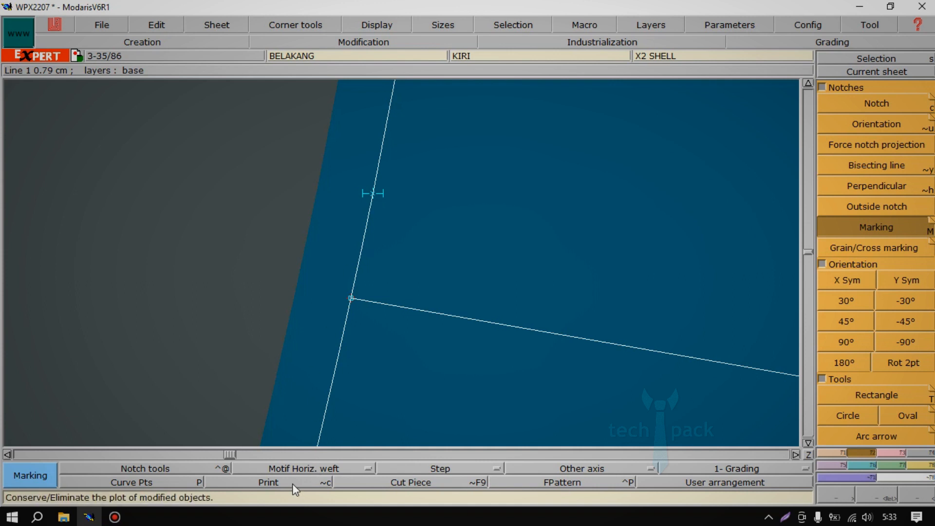
{"action": "key", "text": "Home"}
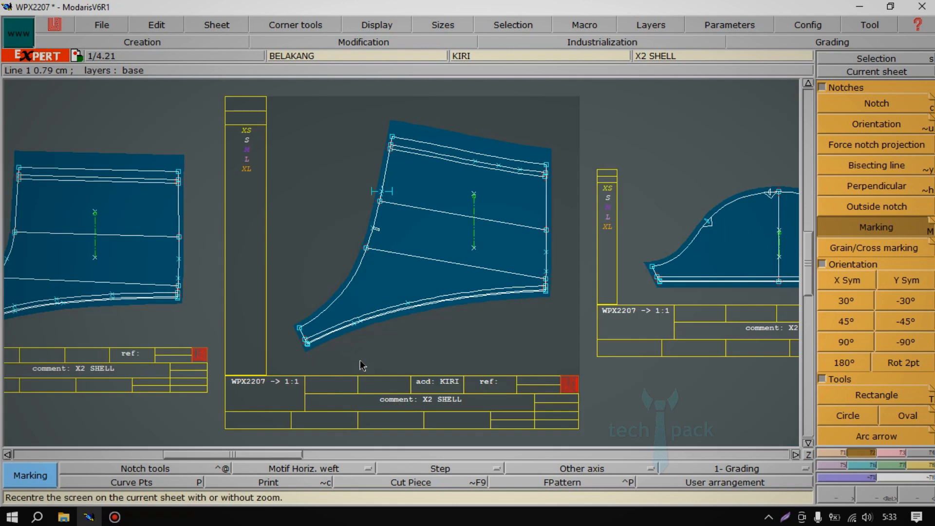
{"action": "key", "text": "Return"}
{"action": "left_click_drag", "start_coordinate": [284, 115], "coordinate": [559, 376]}
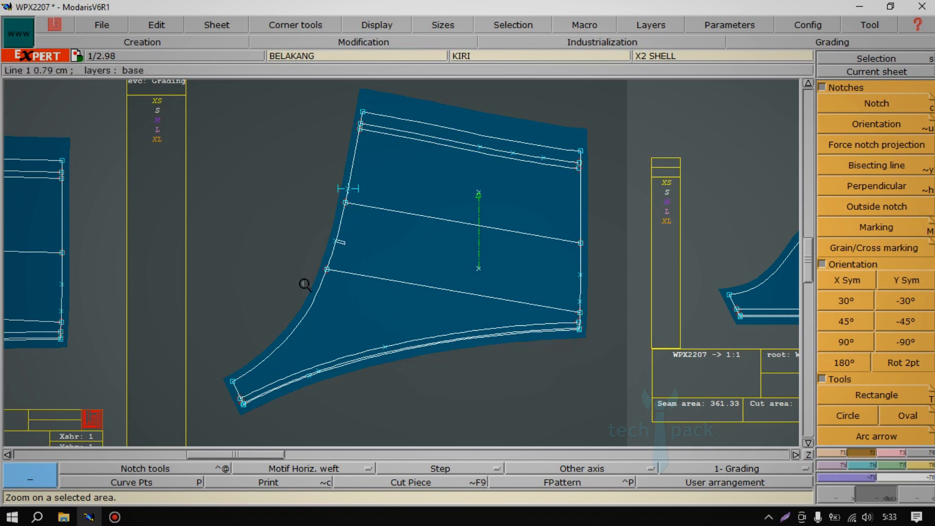
Turn on Print and move the end points at the lower-left tip of the BELAKANG piece horizontally inward.
{"action": "left_click", "coordinate": [261, 480]}
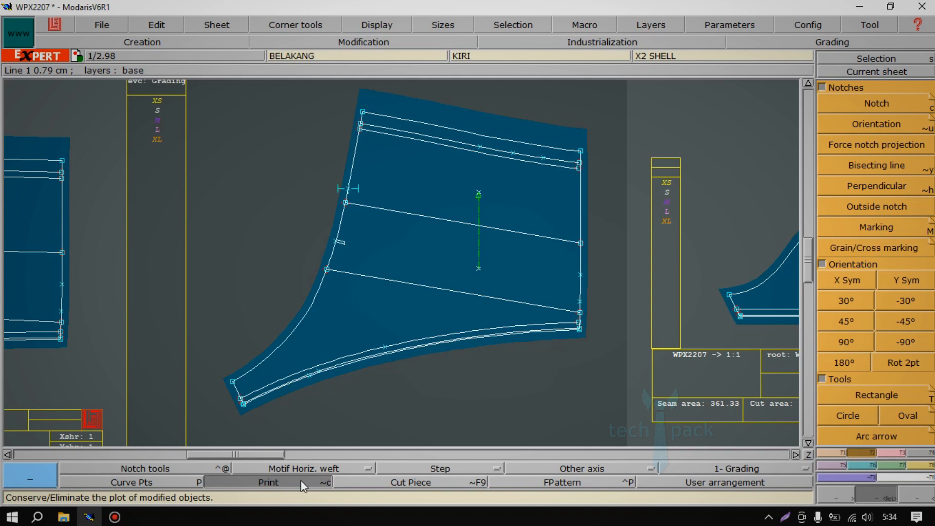
{"action": "key", "text": "r"}
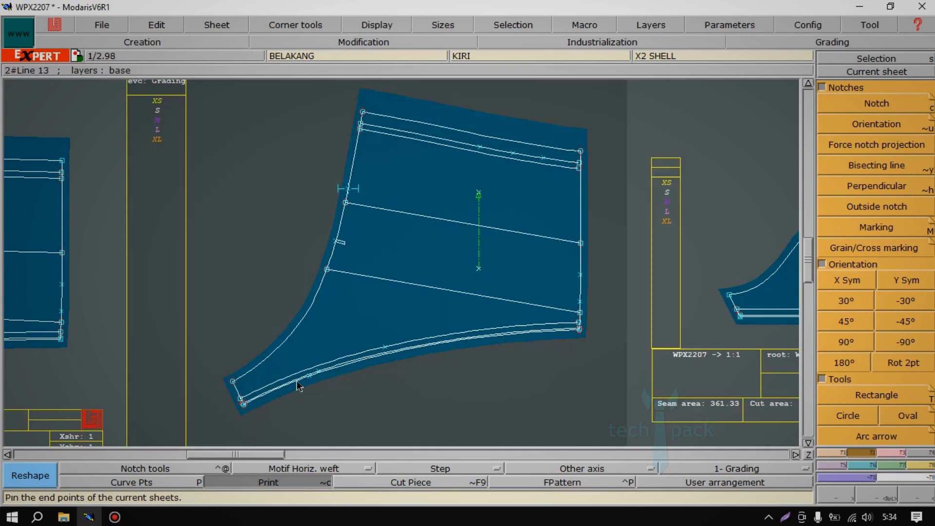
{"action": "key", "text": "s"}
{"action": "left_click_drag", "start_coordinate": [213, 360], "coordinate": [270, 430]}
{"action": "key", "text": "m"}
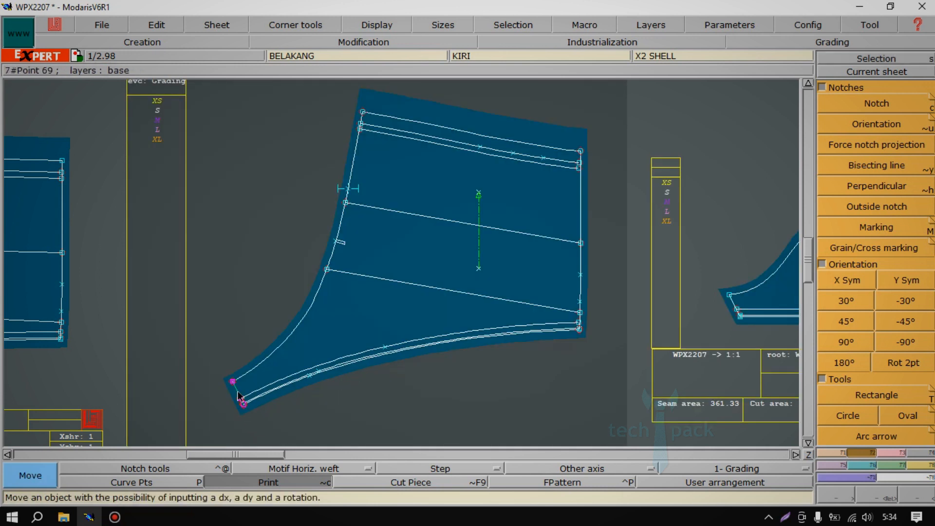
{"action": "left_click", "coordinate": [233, 381]}
{"action": "left_click", "coordinate": [313, 385]}
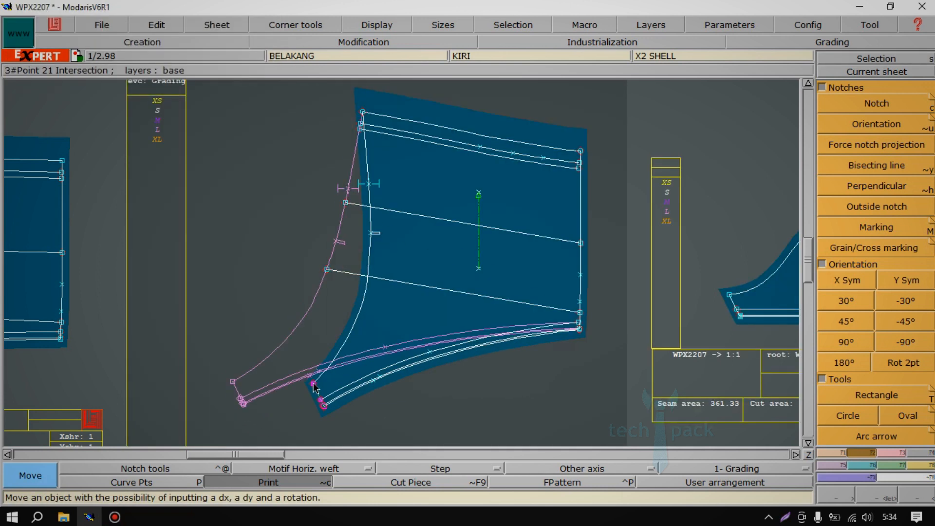
{"action": "key", "text": "s"}
{"action": "left_click", "coordinate": [285, 428]}
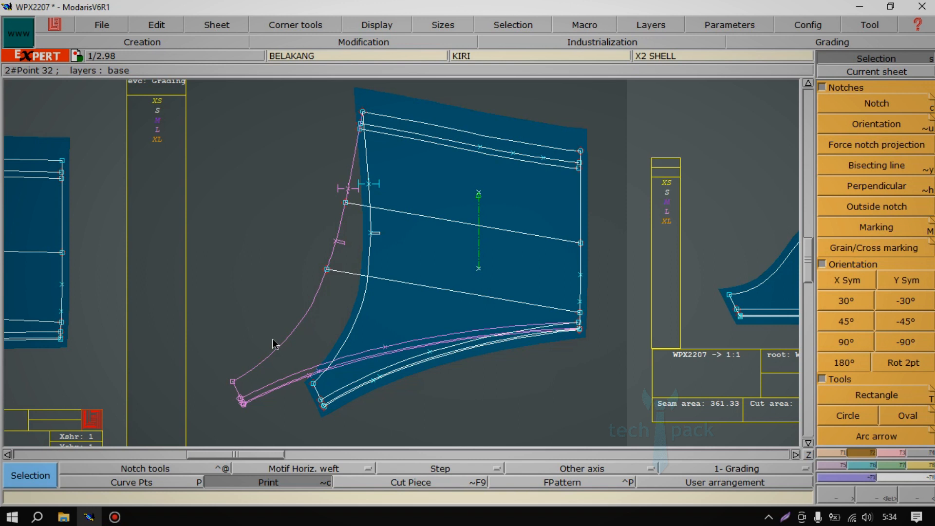
Turn off Print to clear the original outline, and undo and redo the tip move.
{"action": "left_click", "coordinate": [275, 482]}
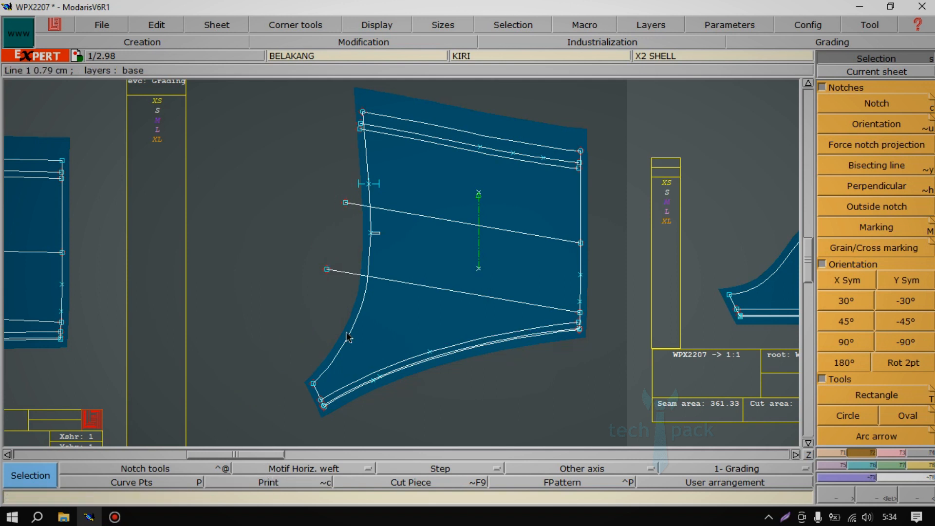
{"action": "key", "text": "ctrl+z"}
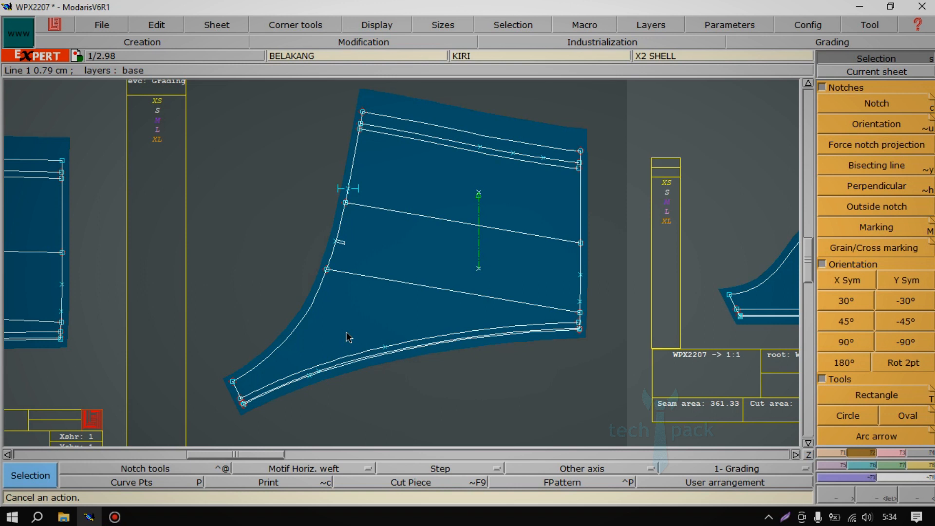
{"action": "key", "text": "ctrl+y"}
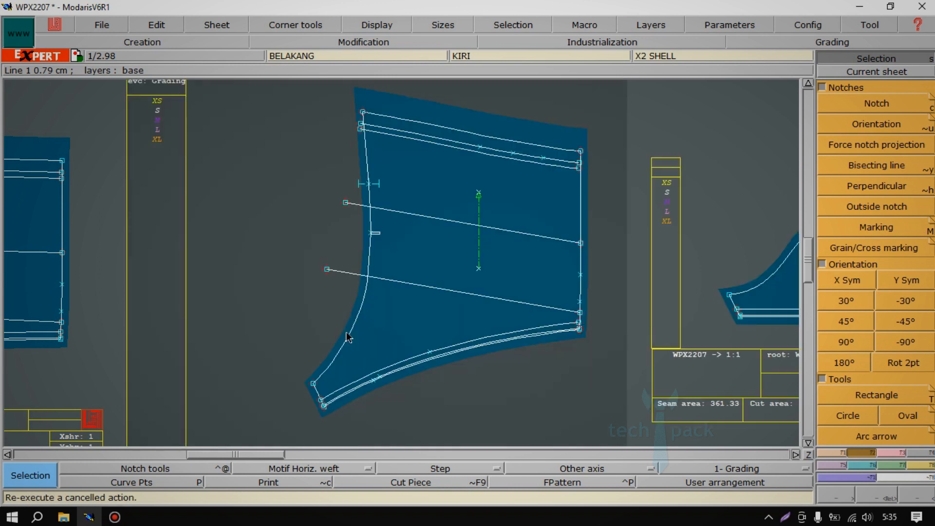
Display BELAKANG as a Cut Piece and frame the whole piece for inspection.
{"action": "scroll", "coordinate": [347, 336], "scroll_direction": "down", "scroll_amount": 1}
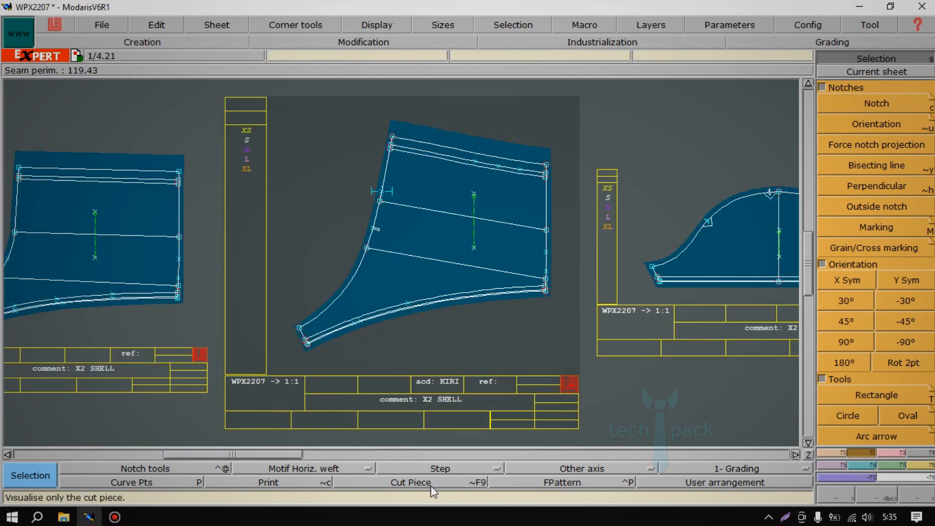
{"action": "left_click", "coordinate": [430, 486]}
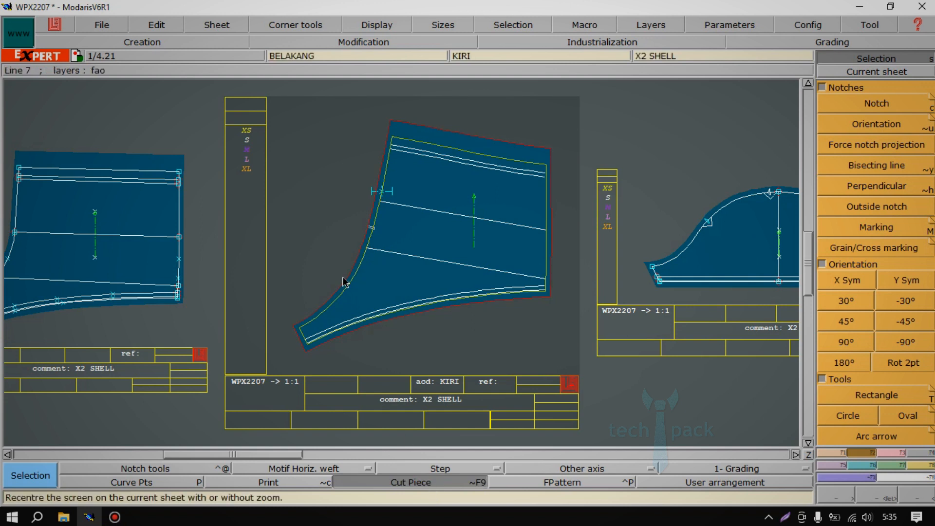
{"action": "key", "text": "Return"}
{"action": "left_click_drag", "start_coordinate": [285, 121], "coordinate": [582, 379]}
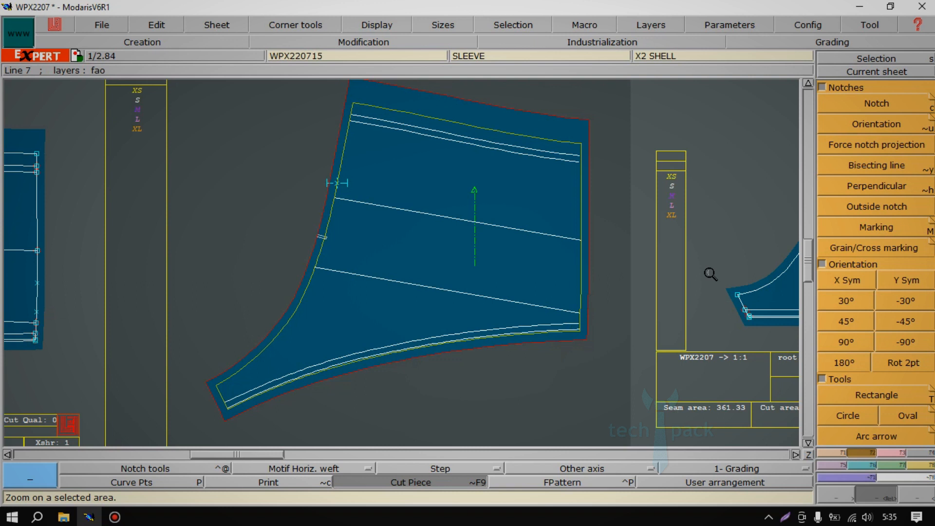
{"action": "mouse_move", "coordinate": [807, 264]}
{"action": "left_mouse_down"}
{"action": "mouse_move", "coordinate": [806, 249]}
{"action": "mouse_move", "coordinate": [804, 262]}
{"action": "left_mouse_up"}
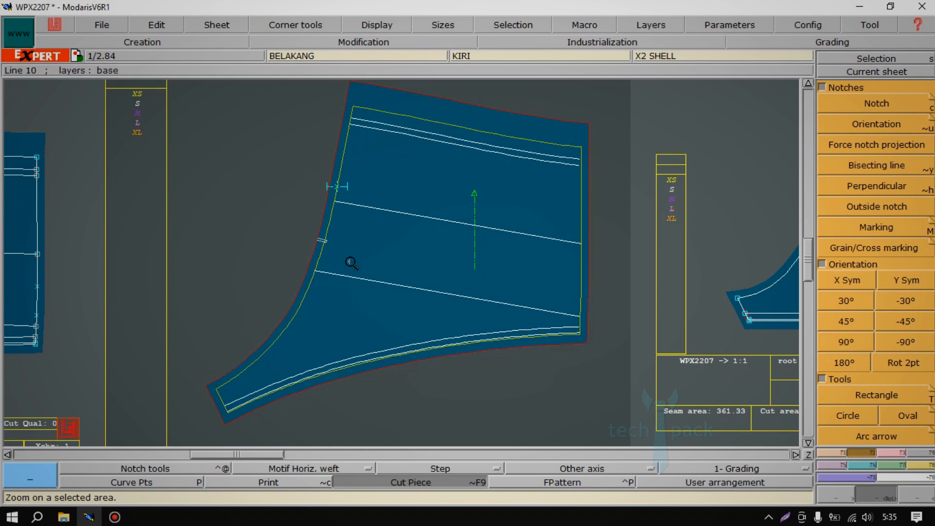
Flip the left-edge notch outward with Outside notch and compare it with the Cut Piece display off and on.
{"action": "left_click", "coordinate": [836, 192]}
{"action": "left_click", "coordinate": [847, 207]}
{"action": "left_click", "coordinate": [321, 240]}
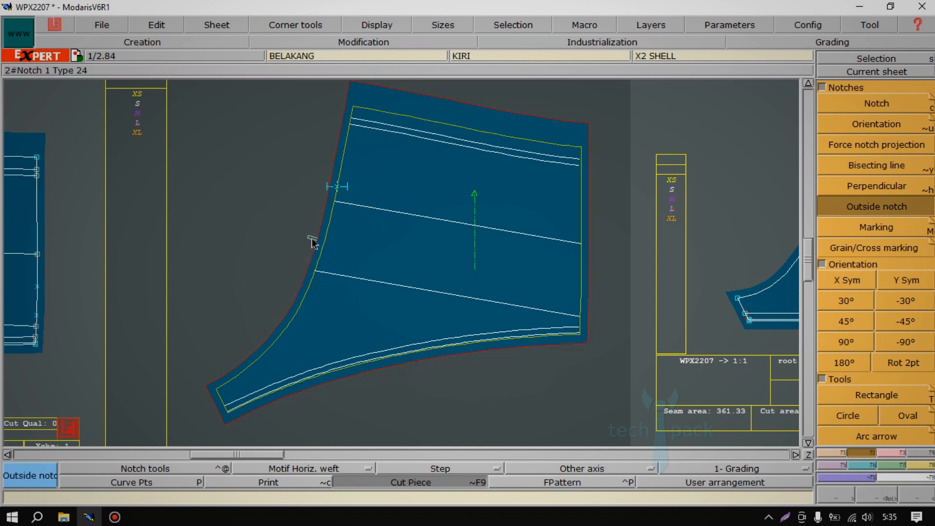
{"action": "left_click", "coordinate": [392, 482]}
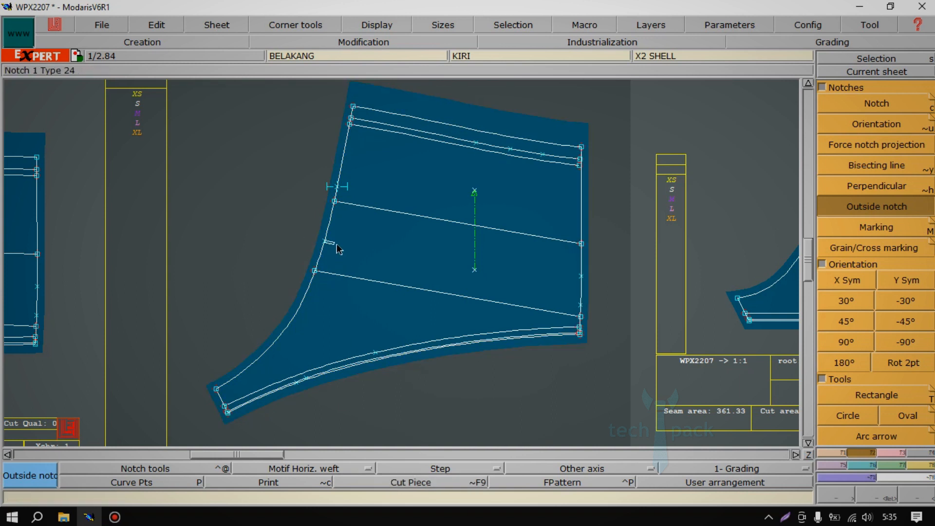
{"action": "left_click", "coordinate": [414, 485]}
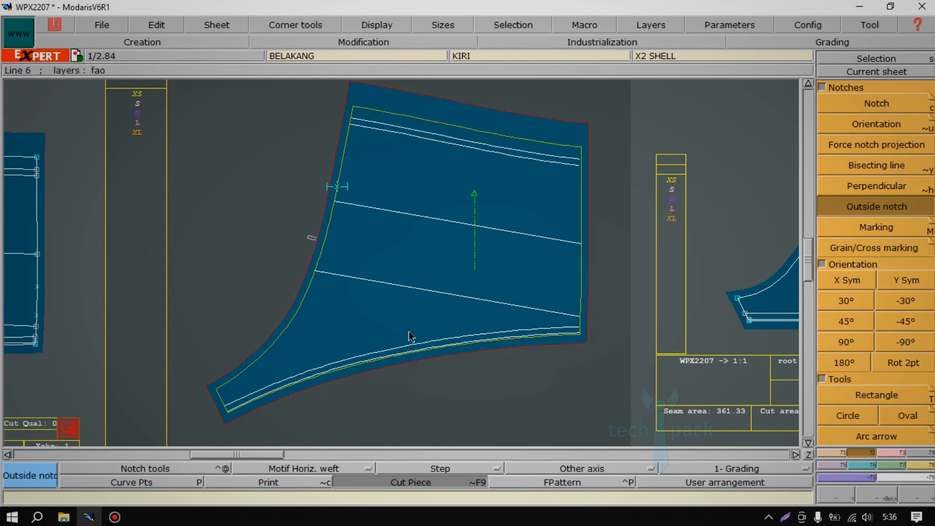
{"action": "left_click", "coordinate": [450, 480]}
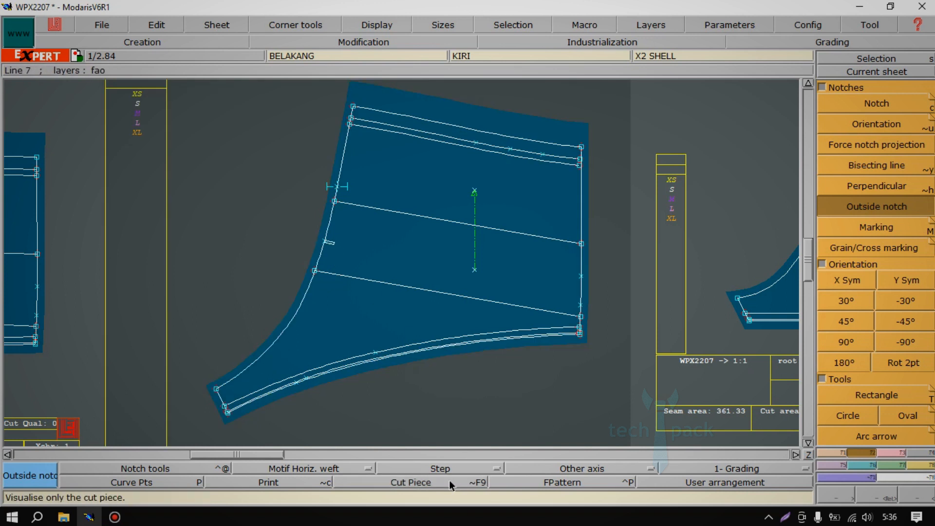
Draw a vertical Special axis 'SPE' about 7.3 cm long across the lower inner line near the left edge.
{"action": "left_click", "coordinate": [589, 470]}
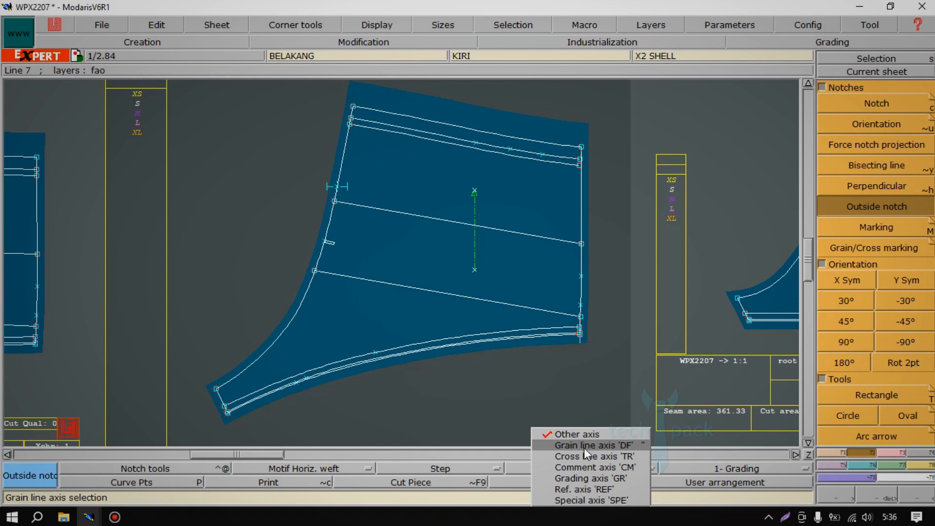
{"action": "left_click", "coordinate": [584, 447]}
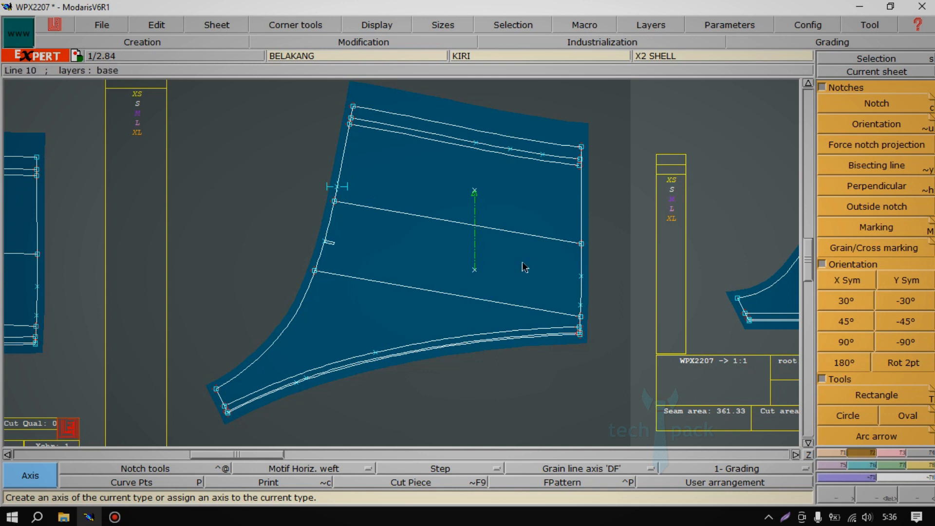
{"action": "left_click", "coordinate": [591, 468]}
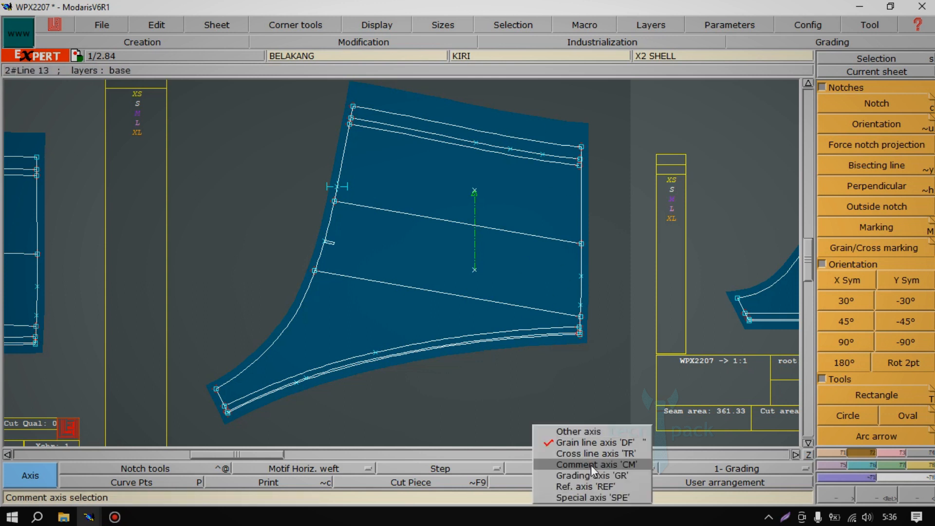
{"action": "left_click", "coordinate": [595, 498]}
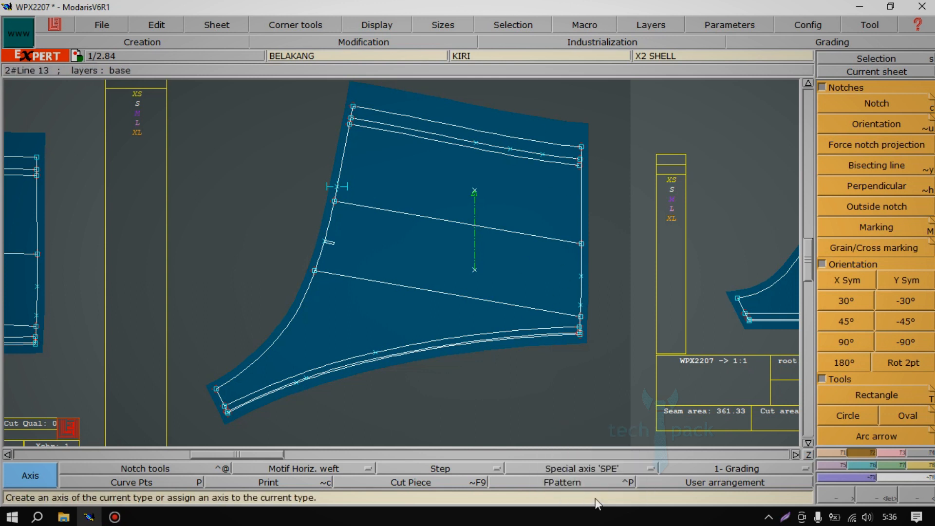
{"action": "left_click", "coordinate": [373, 307]}
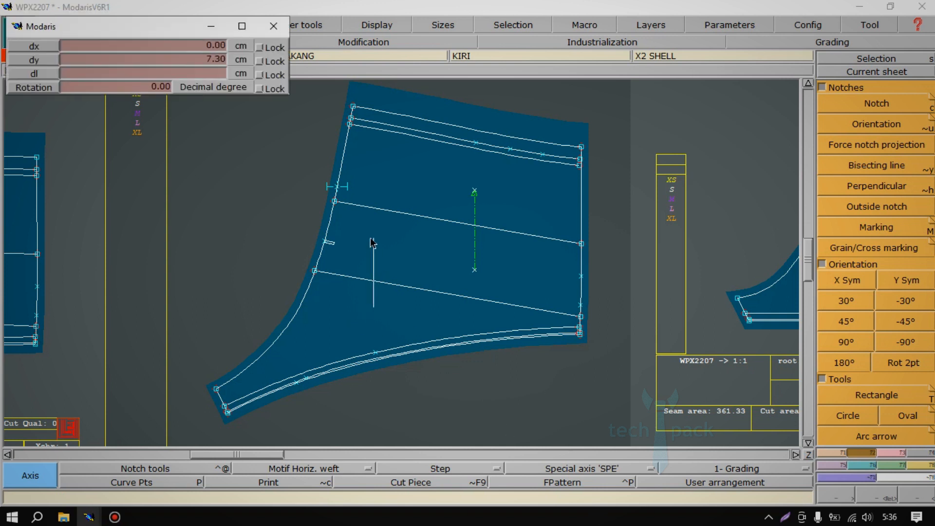
{"action": "left_click", "coordinate": [373, 240]}
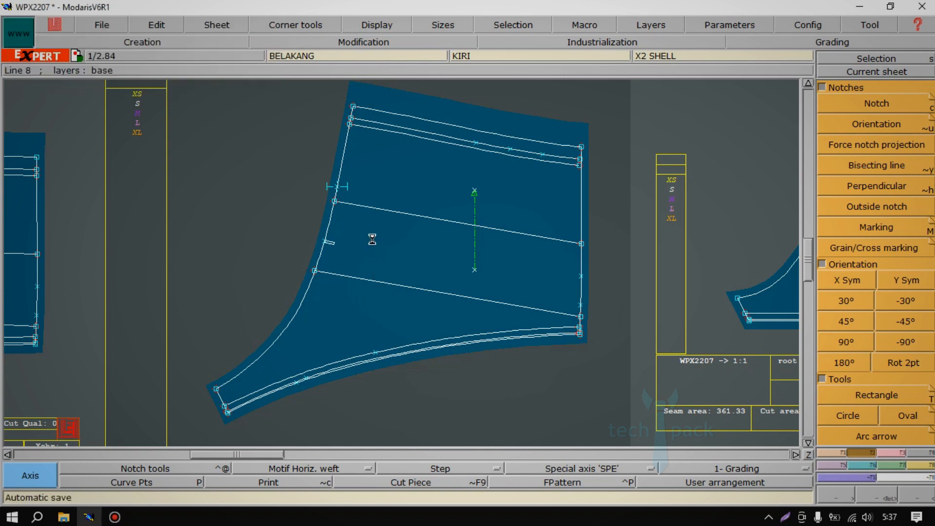
{"action": "left_click", "coordinate": [407, 323]}
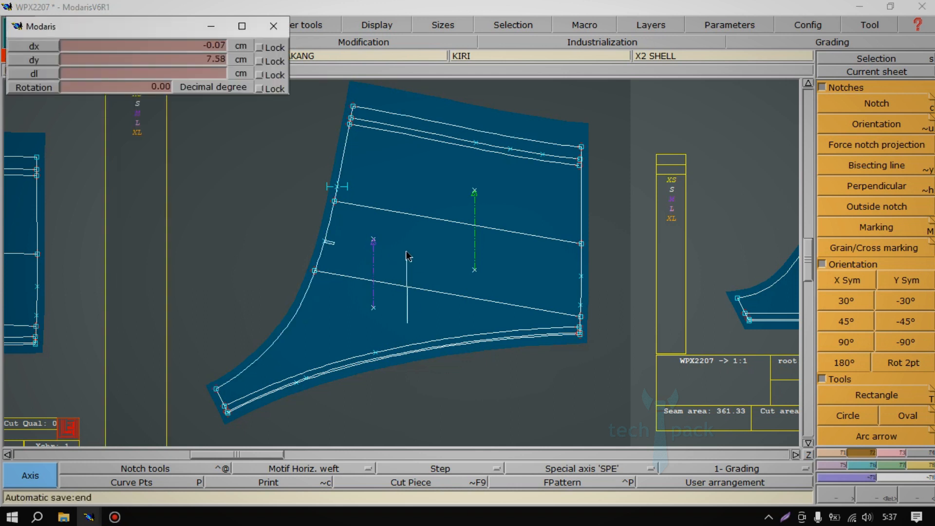
{"action": "key", "text": "Escape"}
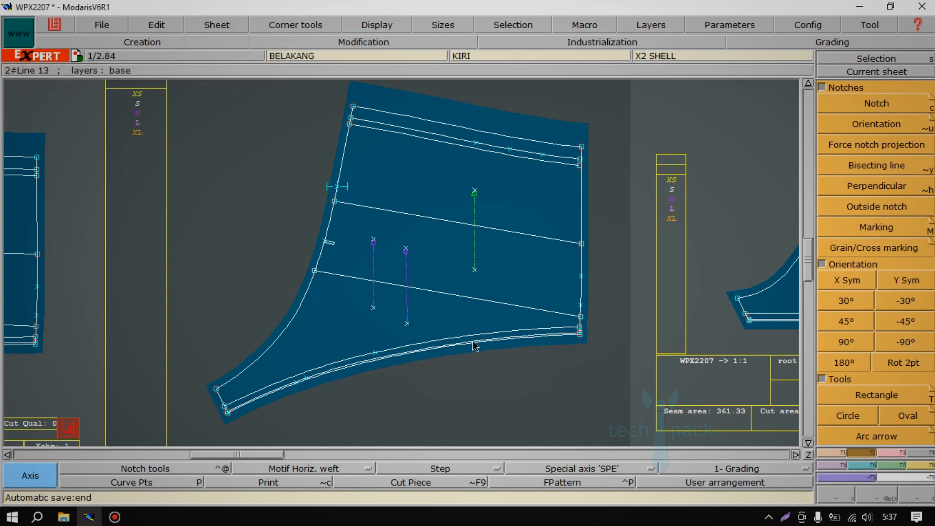
Add the text KOMPONEN PRINT to the special axis with Edit.
{"action": "key", "text": "Return"}
{"action": "left_click_drag", "start_coordinate": [234, 151], "coordinate": [547, 390]}
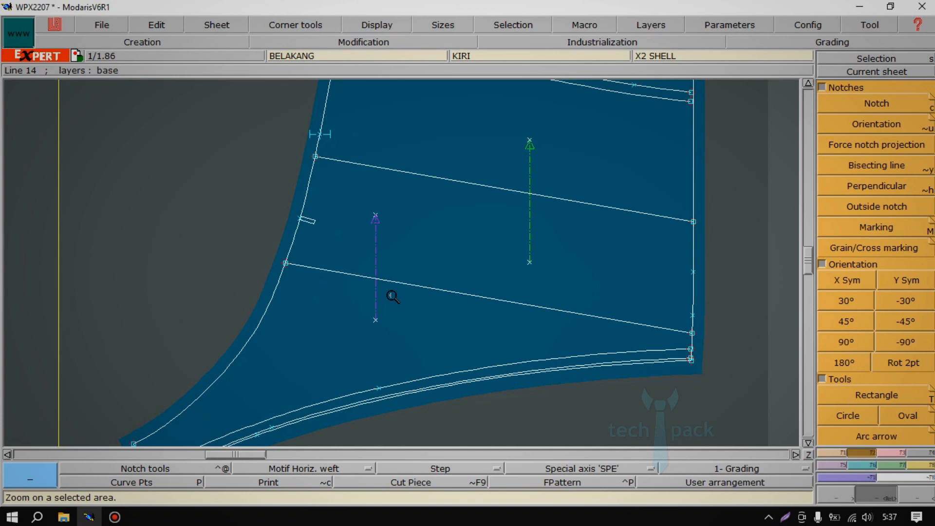
{"action": "left_click", "coordinate": [162, 30]}
{"action": "left_click", "coordinate": [167, 47]}
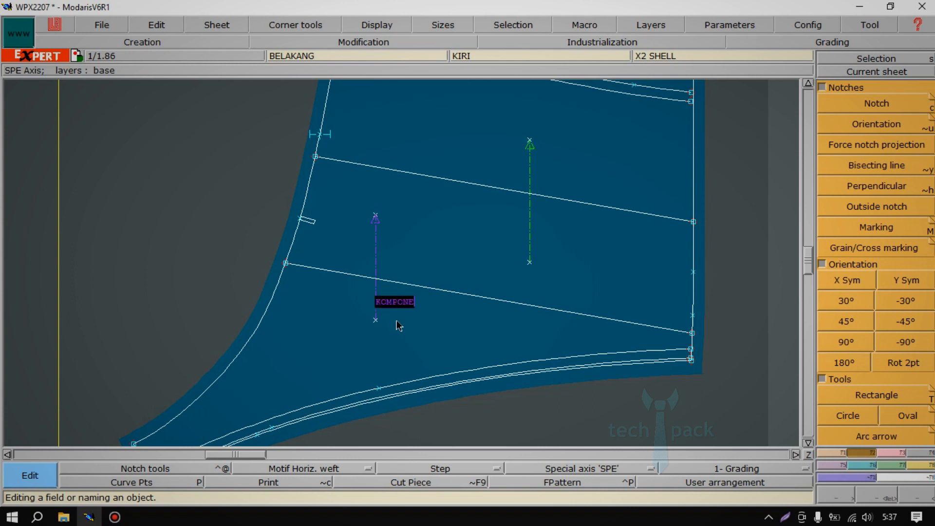
{"action": "type", "text": "PRINT"}
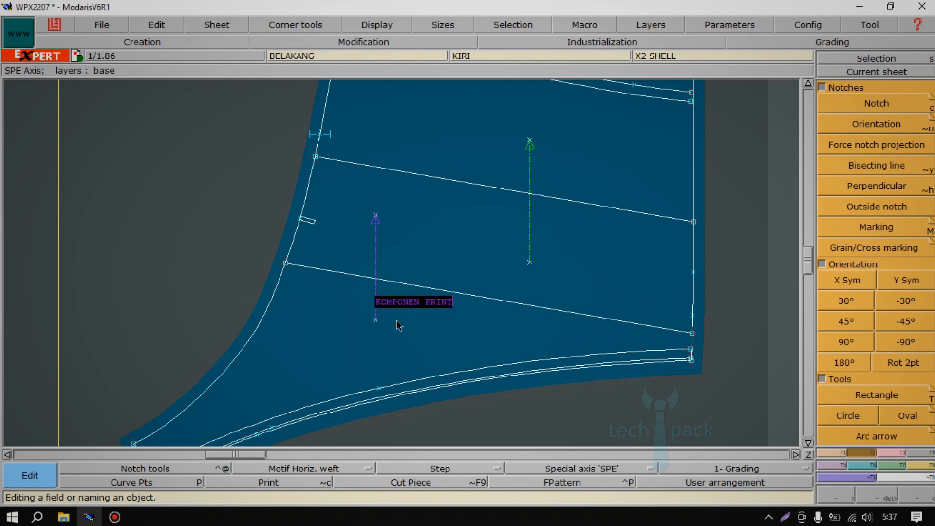
{"action": "key", "text": "Return"}
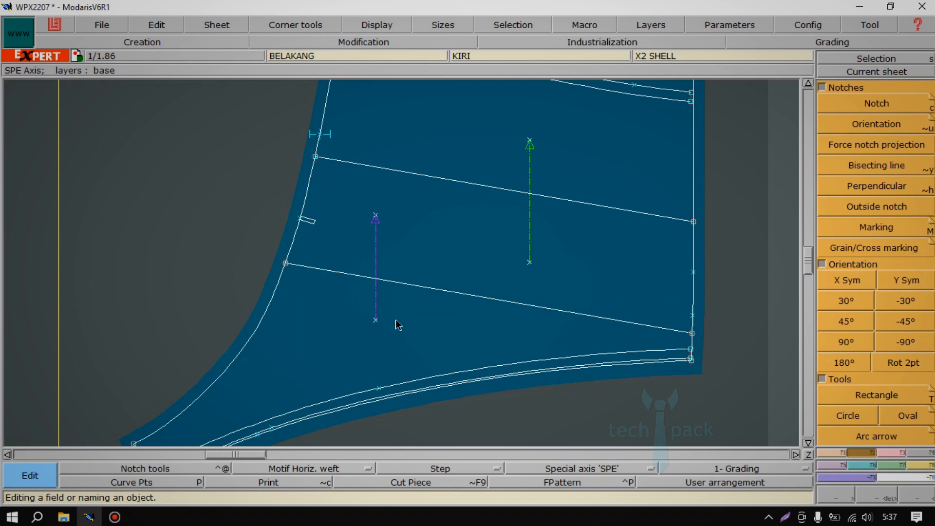
Examine the axis text in the Cut Piece display, restore the normal display and recentre the BELAKANG sheet.
{"action": "left_click", "coordinate": [407, 484]}
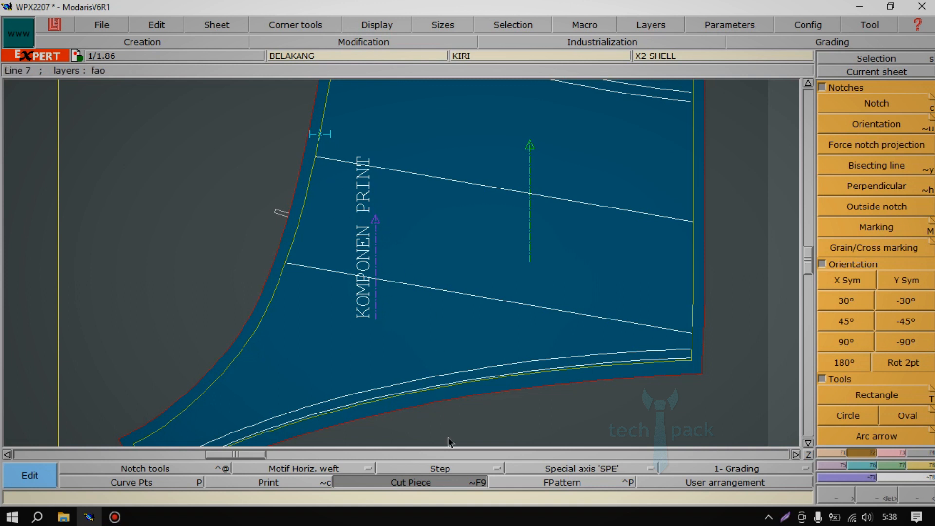
{"action": "left_click", "coordinate": [440, 480]}
{"action": "key", "text": "Home"}
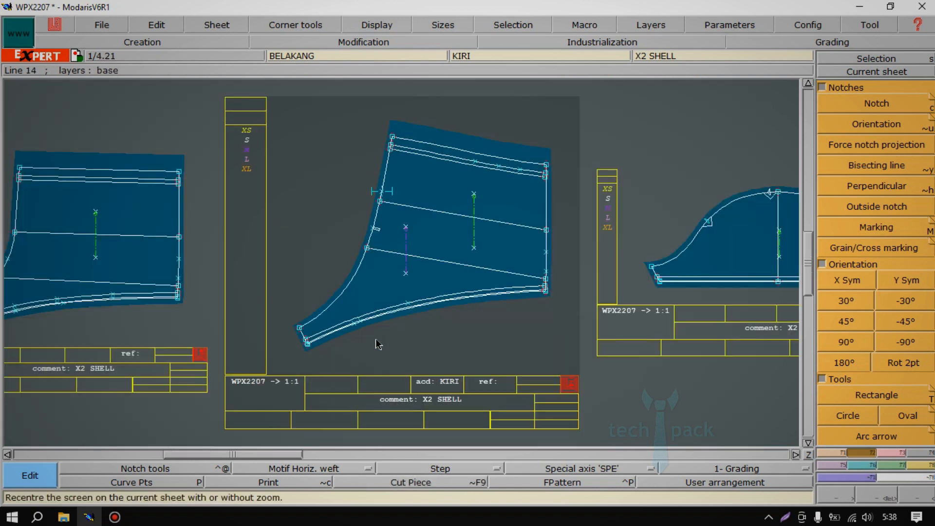
Try toggling the FPattern flat pattern display for BELAKANG while framing the piece.
{"action": "left_click", "coordinate": [571, 482]}
{"action": "left_click", "coordinate": [570, 479]}
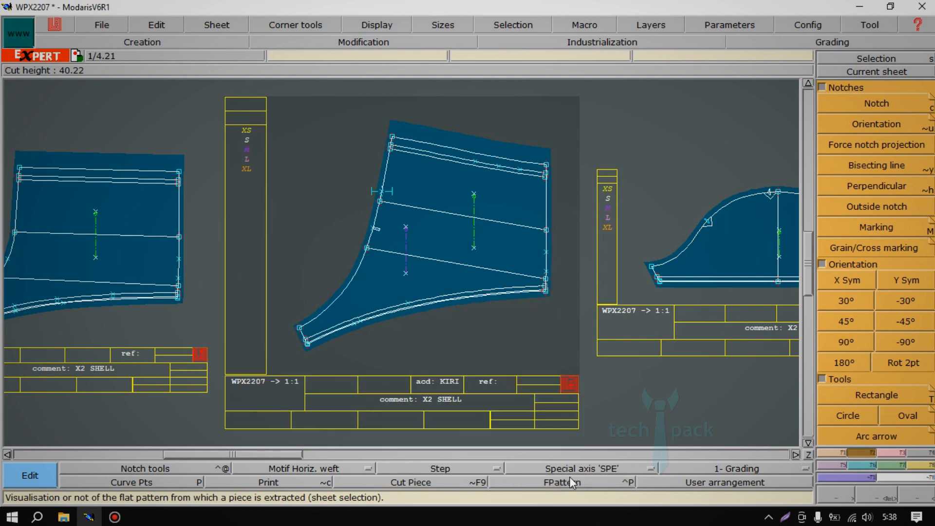
{"action": "key", "text": "Return"}
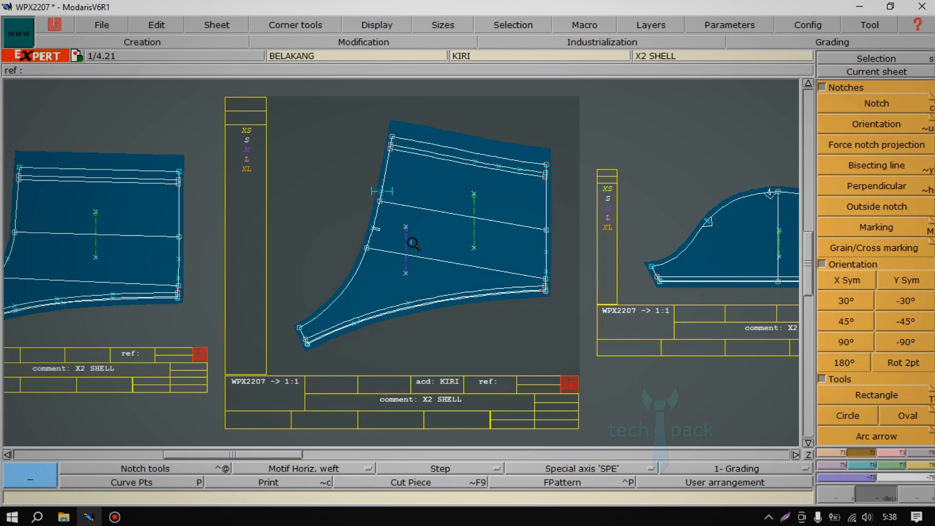
{"action": "left_click_drag", "start_coordinate": [276, 114], "coordinate": [579, 352]}
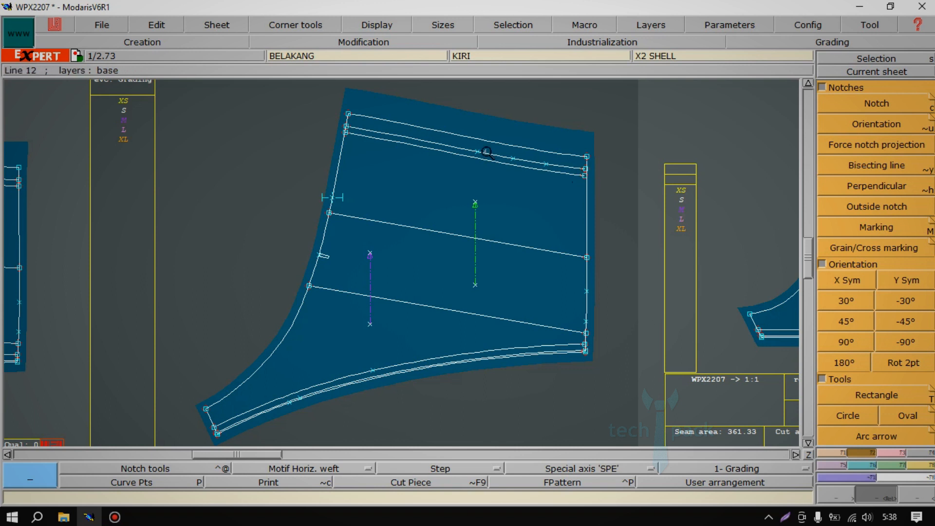
{"action": "left_click", "coordinate": [551, 480]}
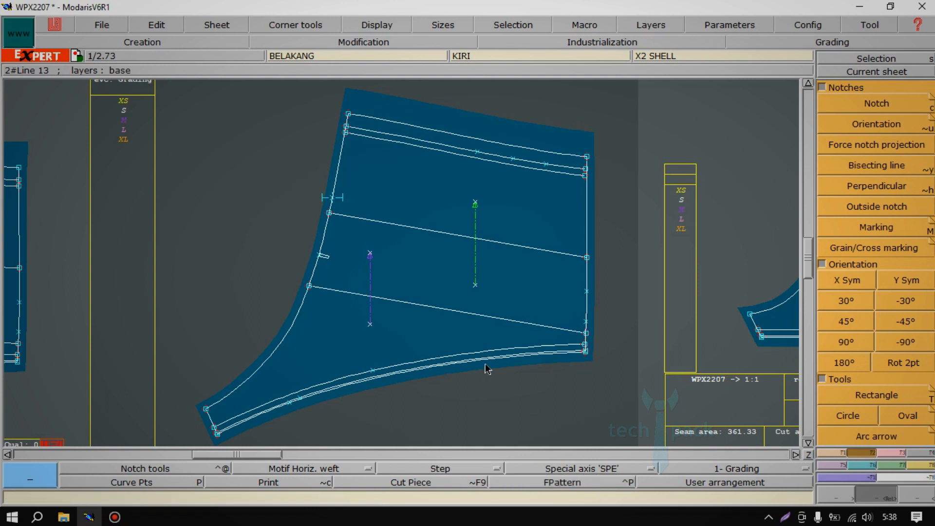
Display all sheets of the model and activate the Notch function, followed by Circle, to examine the current-function indicator.
{"action": "key", "text": "s"}
{"action": "key", "text": "j"}
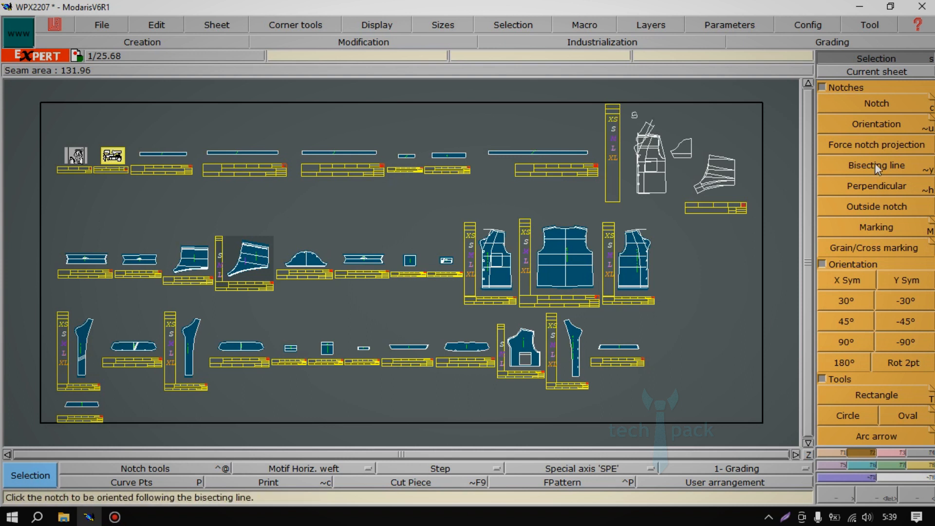
{"action": "left_click", "coordinate": [875, 106]}
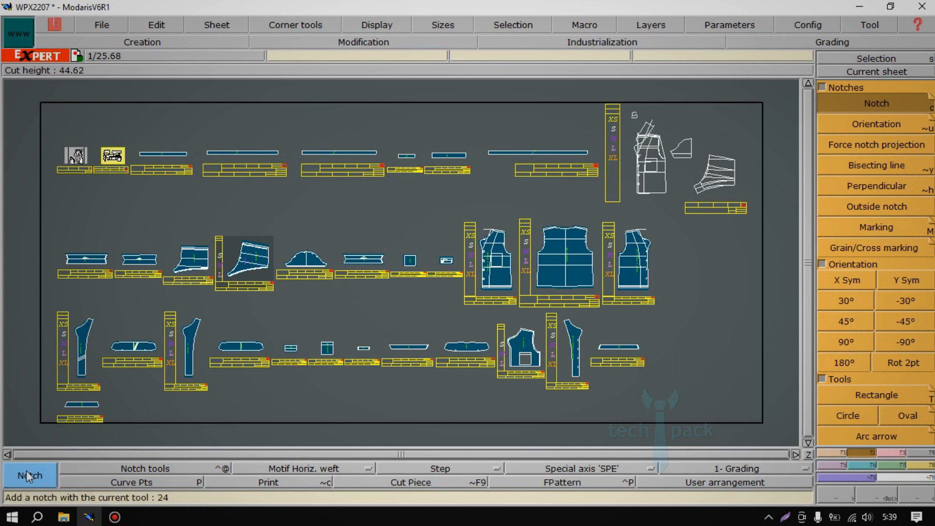
{"action": "left_click", "coordinate": [848, 416]}
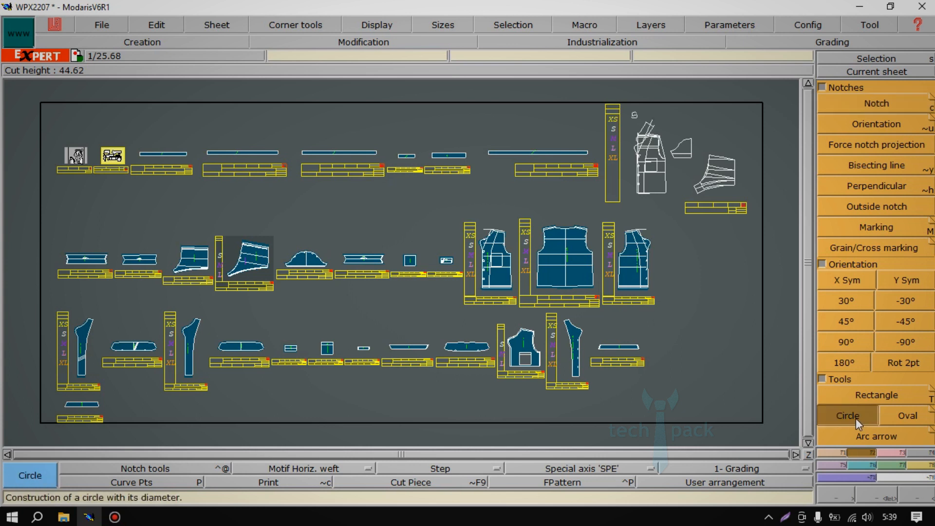